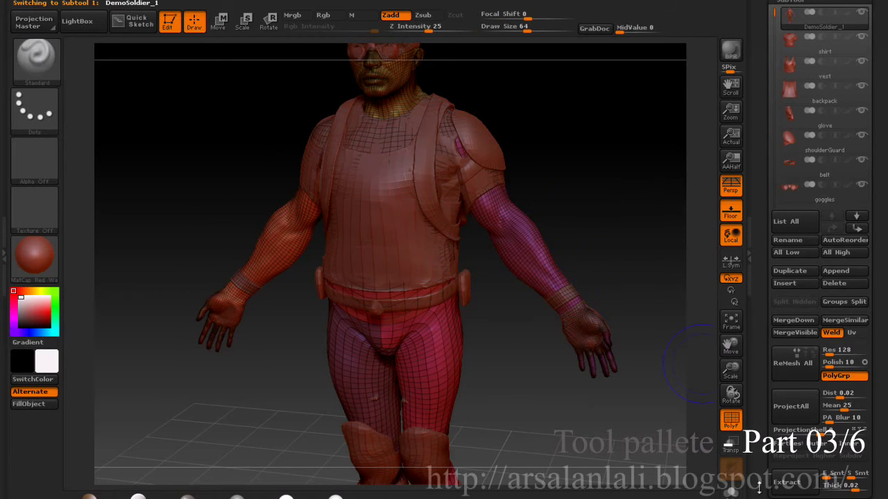
# Show only the DemoSoldier_1 body in Solo mode, and toggle its polyframe display off and back on.
pyautogui.click(731, 487)
pyautogui.moveTo(565, 184); pyautogui.dragTo(644, 229)
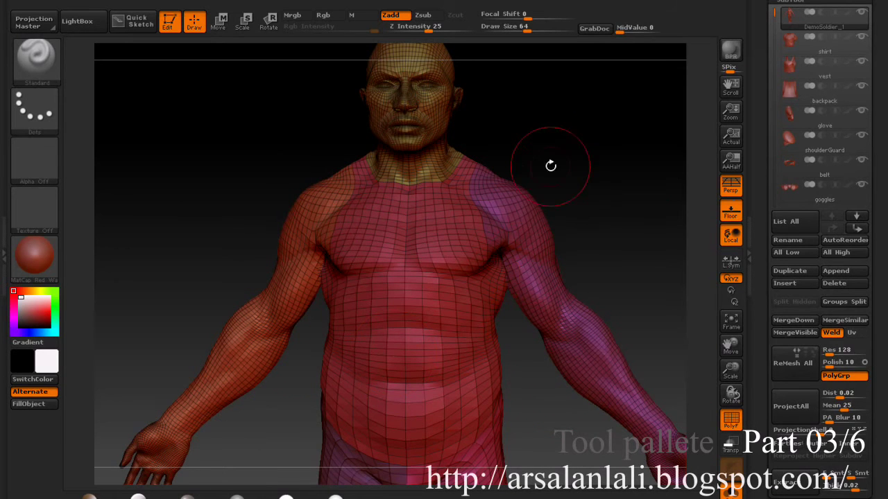
pyautogui.keyDown('alt'); pyautogui.moveTo(601, 194); pyautogui.dragTo(623, 276); pyautogui.keyUp('alt')
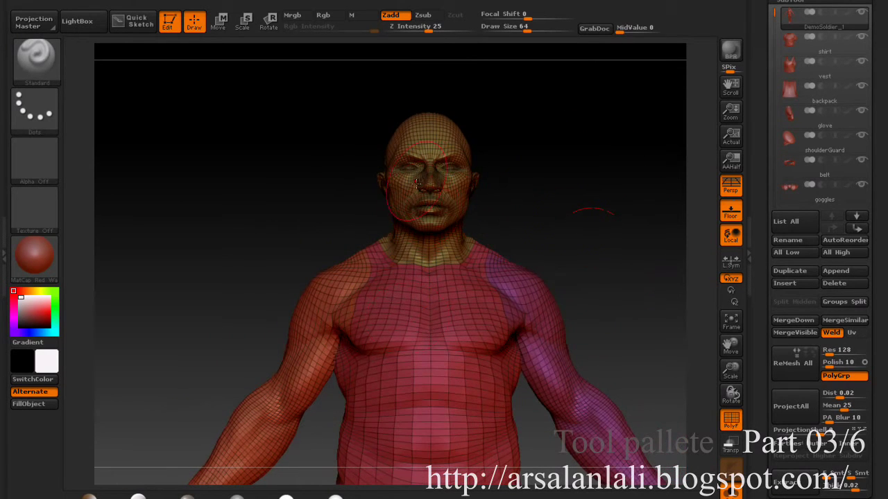
pyautogui.keyDown('alt'); pyautogui.moveTo(641, 359); pyautogui.dragTo(581, 208); pyautogui.keyUp('alt')
pyautogui.click(730, 491)
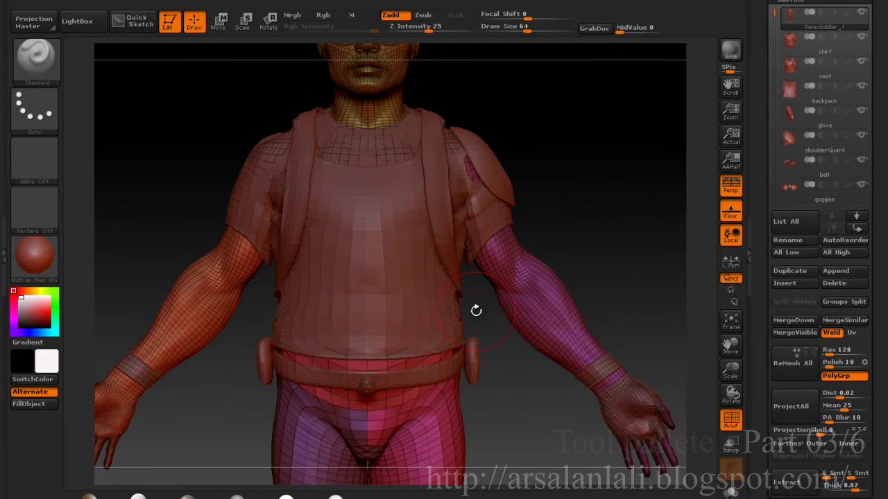
pyautogui.click(730, 491)
pyautogui.click(731, 419)
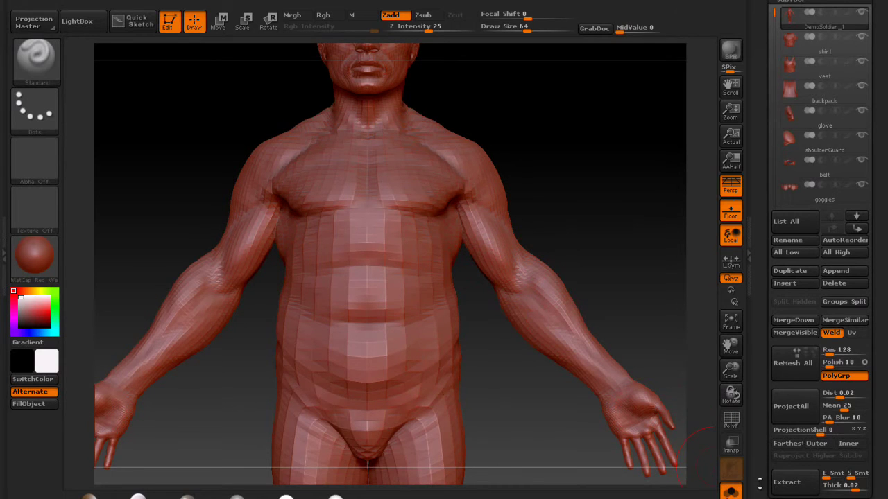
pyautogui.click(731, 419)
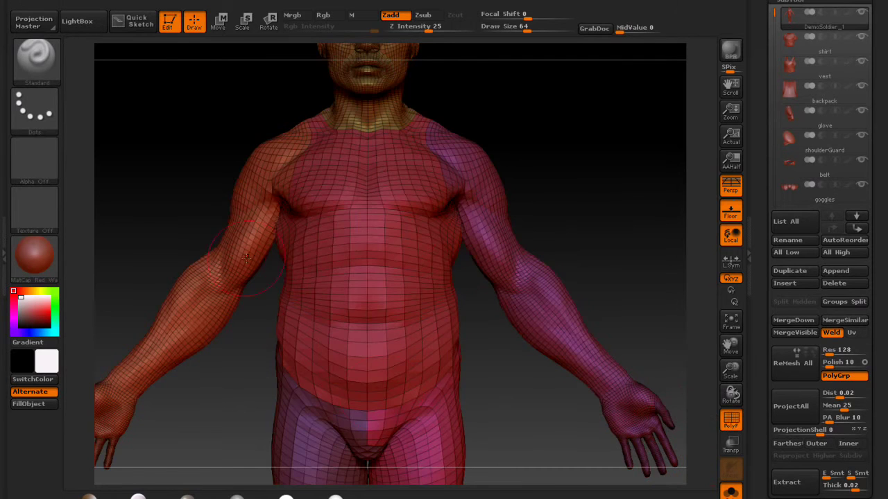
# Isolate the polygroup of the soldier's left arm so the rest of the body is hidden.
pyautogui.keyDown('alt'); pyautogui.moveTo(637, 276); pyautogui.dragTo(597, 260); pyautogui.keyUp('alt')
pyautogui.keyDown('alt'); pyautogui.moveTo(629, 236); pyautogui.dragTo(489, 277); pyautogui.keyUp('alt')
pyautogui.press('f')
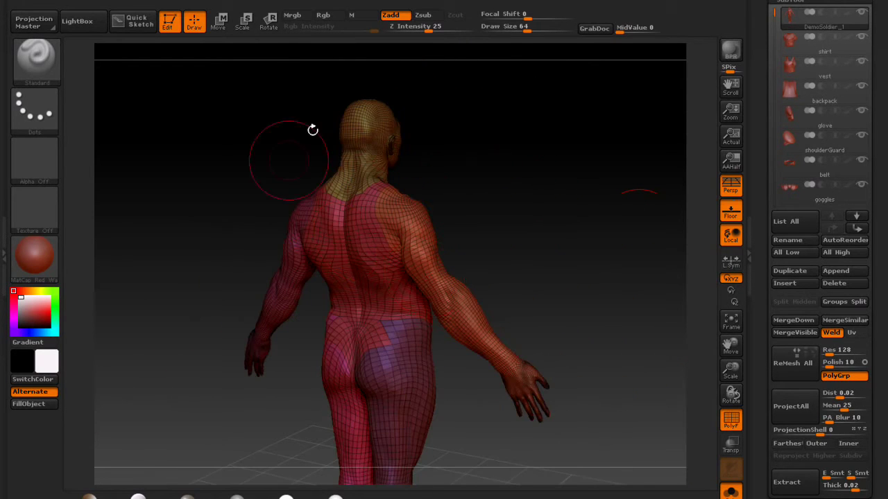
pyautogui.moveTo(555, 278); pyautogui.dragTo(353, 292)
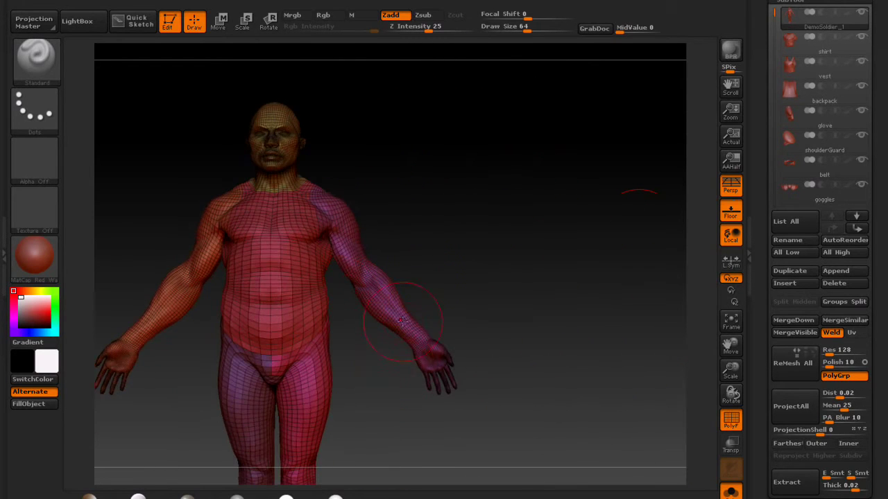
pyautogui.keyDown('alt'); pyautogui.moveTo(482, 276); pyautogui.dragTo(492, 323); pyautogui.keyUp('alt')
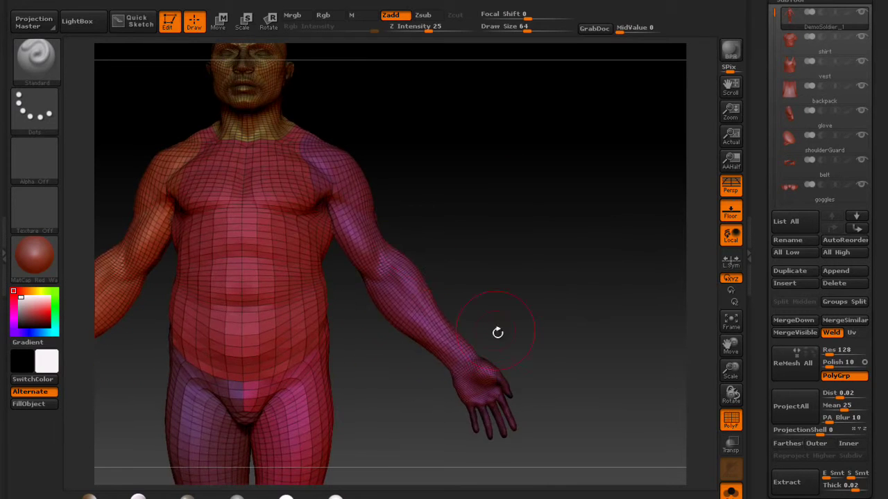
pyautogui.keyDown('alt'); pyautogui.moveTo(454, 225); pyautogui.dragTo(462, 259); pyautogui.keyUp('alt')
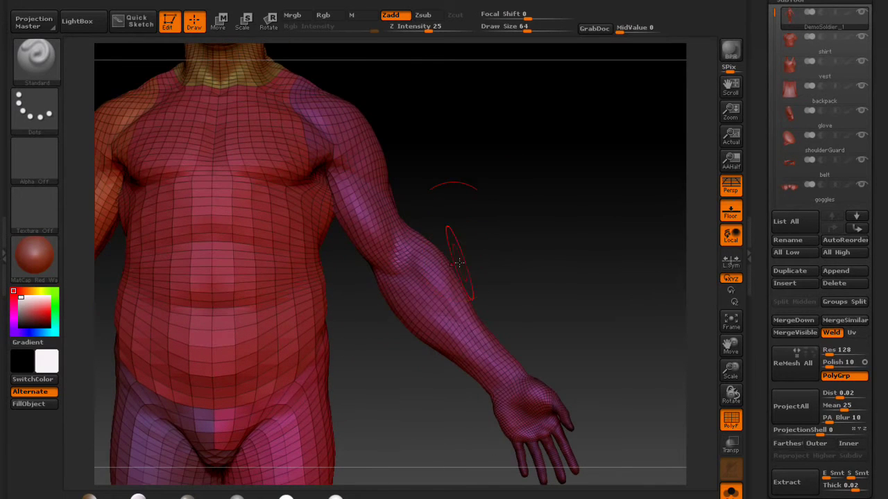
pyautogui.keyDown('ctrl'); pyautogui.keyDown('shift'); pyautogui.click(420, 276); pyautogui.keyUp('shift'); pyautogui.keyUp('ctrl')
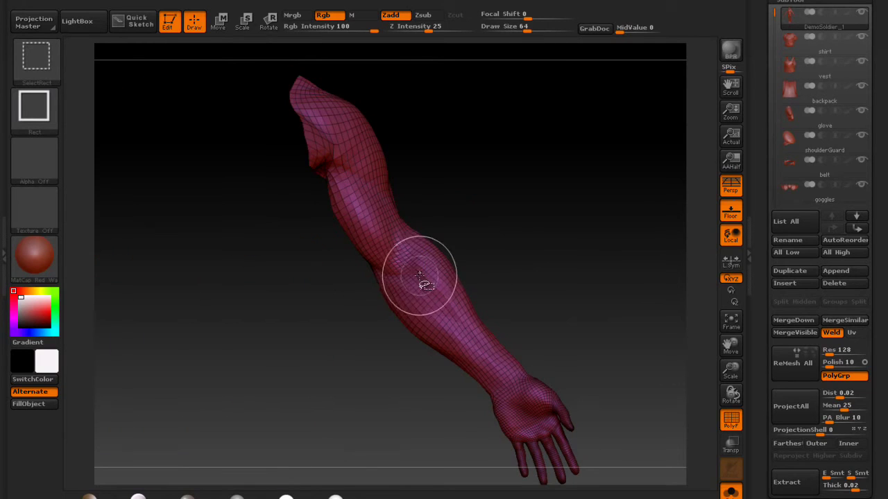
pyautogui.moveTo(492, 222); pyautogui.dragTo(93, 95)
pyautogui.moveTo(646, 229); pyautogui.dragTo(486, 133)
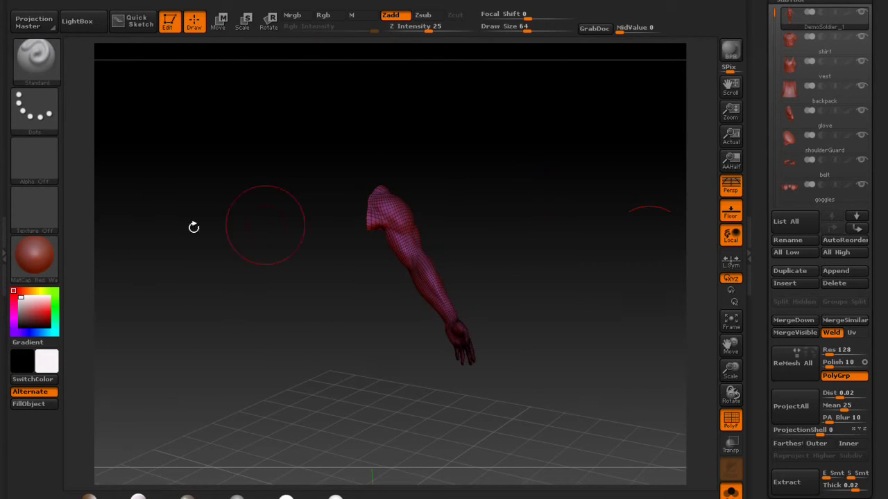
pyautogui.moveTo(446, 208)
pyautogui.mouseDown()
pyautogui.moveTo(495, 236)
pyautogui.moveTo(487, 193)
pyautogui.moveTo(516, 368)
pyautogui.mouseUp()
pyautogui.keyDown('alt'); pyautogui.moveTo(504, 313); pyautogui.dragTo(512, 242); pyautogui.keyUp('alt')
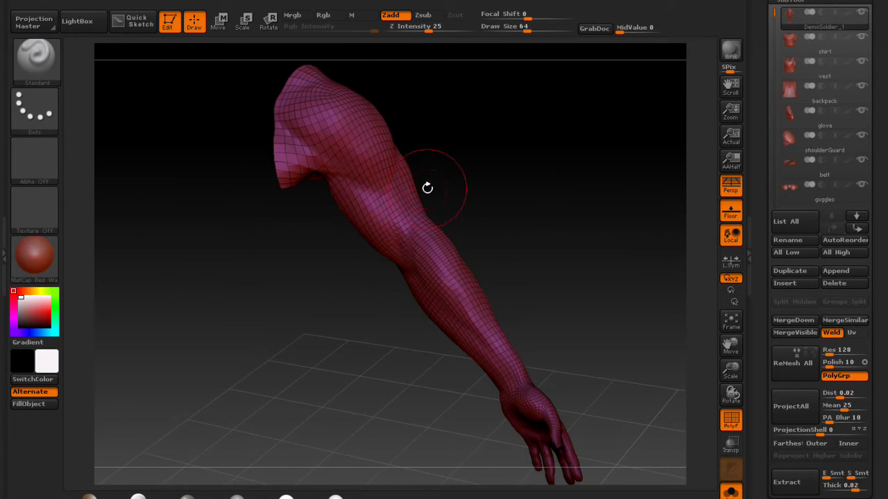
pyautogui.keyDown('shift'); pyautogui.moveTo(595, 260); pyautogui.dragTo(633, 250); pyautogui.keyUp('shift')
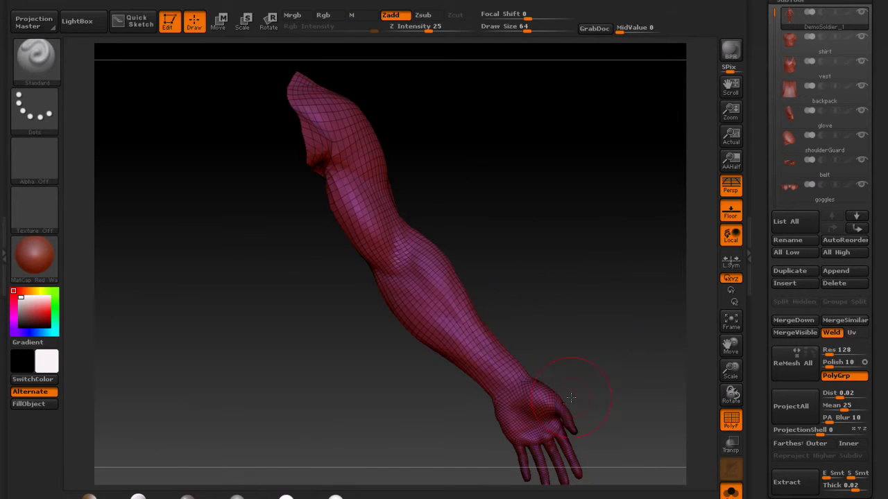
pyautogui.keyDown('alt'); pyautogui.moveTo(598, 380); pyautogui.dragTo(531, 229); pyautogui.keyUp('alt')
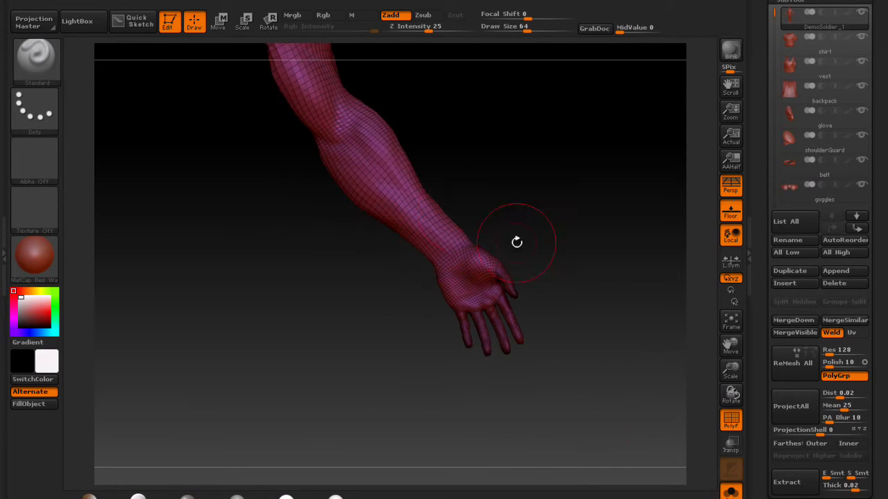
# Collapse the Deformation settings and open the Polygroups settings of the current tool.
pyautogui.scroll(-10, 882, 388)
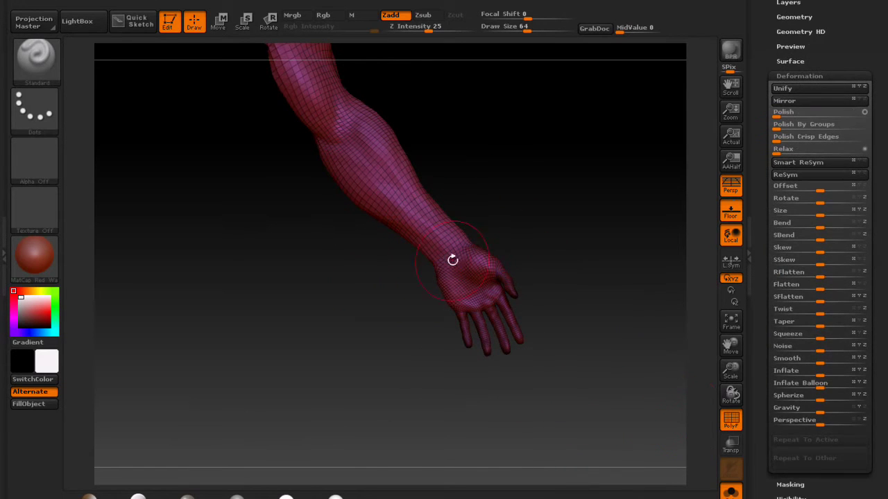
pyautogui.scroll(-5, 833, 318)
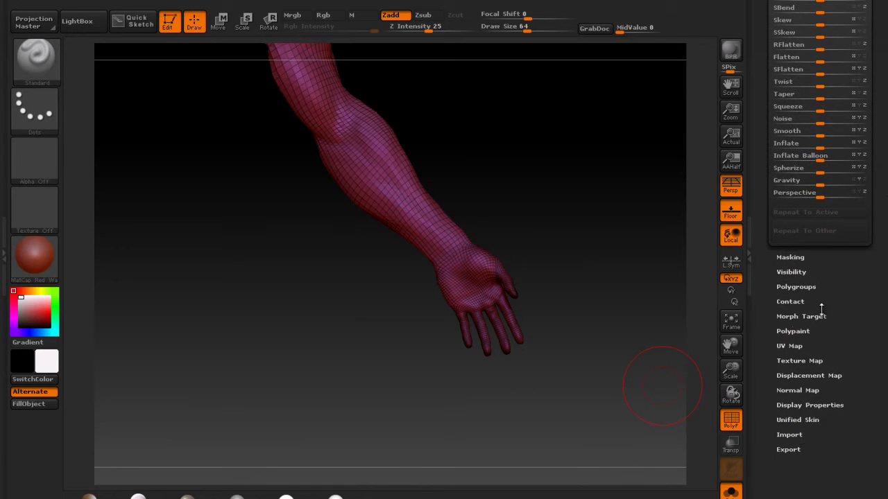
pyautogui.scroll(5, 804, 284)
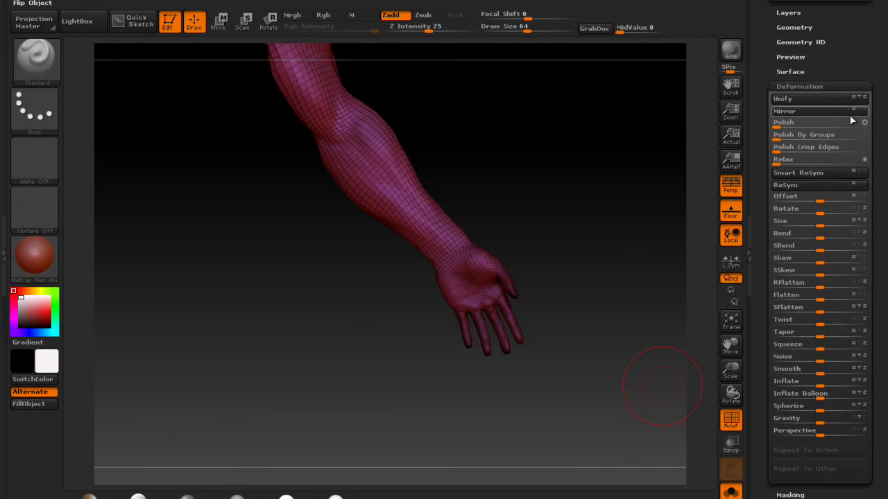
pyautogui.click(816, 86)
pyautogui.scroll(3, 885, 212)
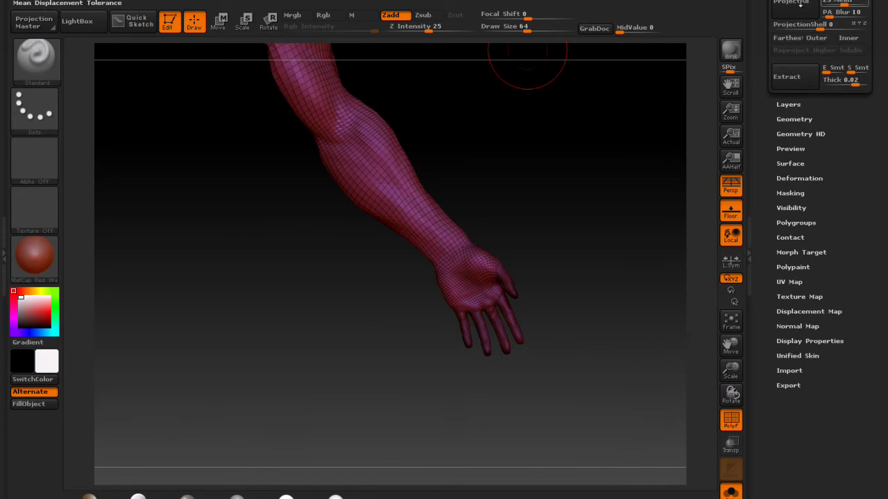
pyautogui.moveTo(869, 75); pyautogui.dragTo(867, 182)
pyautogui.click(516, 3)
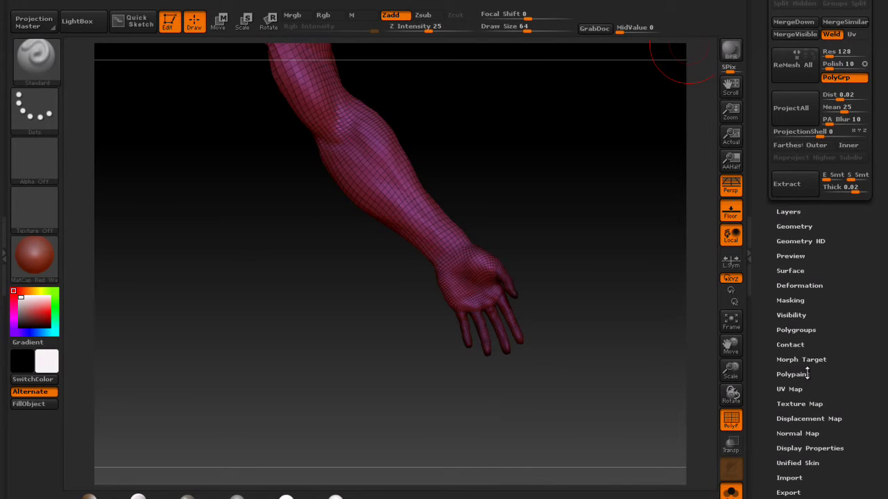
pyautogui.click(796, 330)
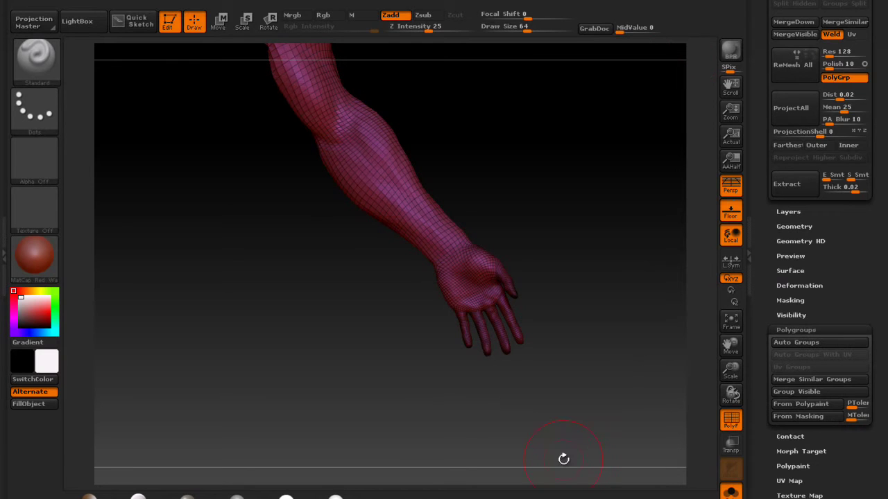
# Mask the hand and wrist of the isolated arm with a rectangular mask.
pyautogui.moveTo(587, 206); pyautogui.dragTo(582, 291)
pyautogui.moveTo(677, 221)
pyautogui.keyDown('ctrl'); pyautogui.mouseDown()
pyautogui.moveTo(609, 372)
pyautogui.moveTo(488, 377)
pyautogui.moveTo(610, 361)
pyautogui.mouseUp(); pyautogui.keyUp('ctrl')
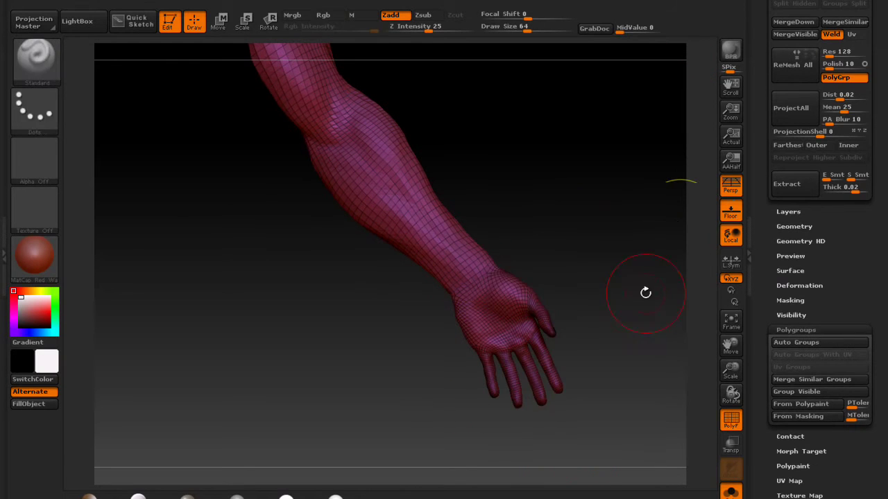
pyautogui.press('ctrl')
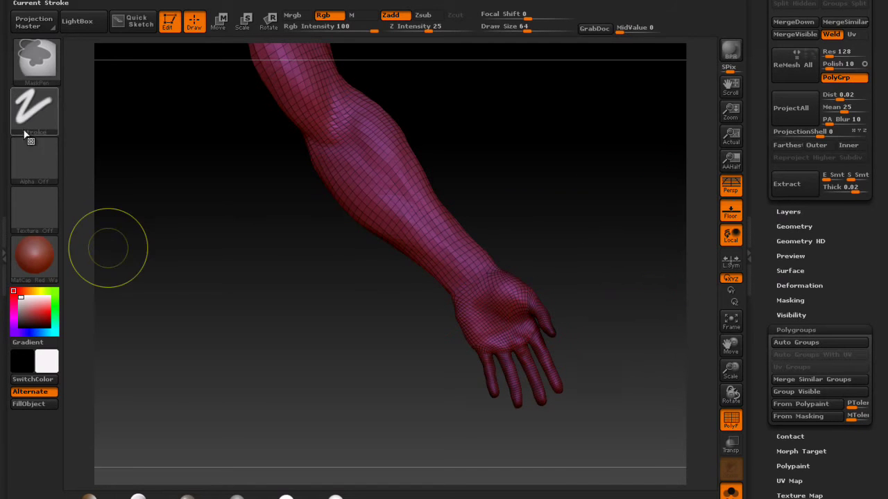
pyautogui.press('ctrl')
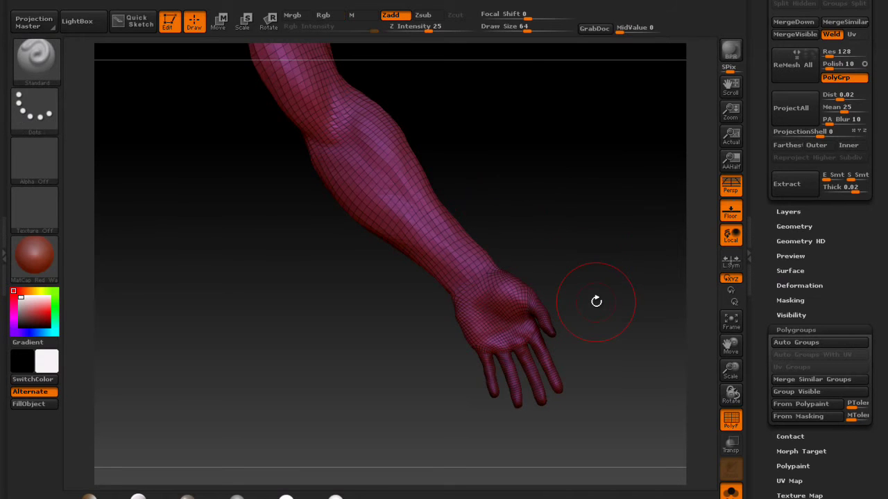
pyautogui.moveTo(637, 248)
pyautogui.keyDown('ctrl'); pyautogui.mouseDown()
pyautogui.moveTo(562, 341)
pyautogui.moveTo(448, 368)
pyautogui.moveTo(428, 444)
pyautogui.mouseUp(); pyautogui.keyUp('ctrl')
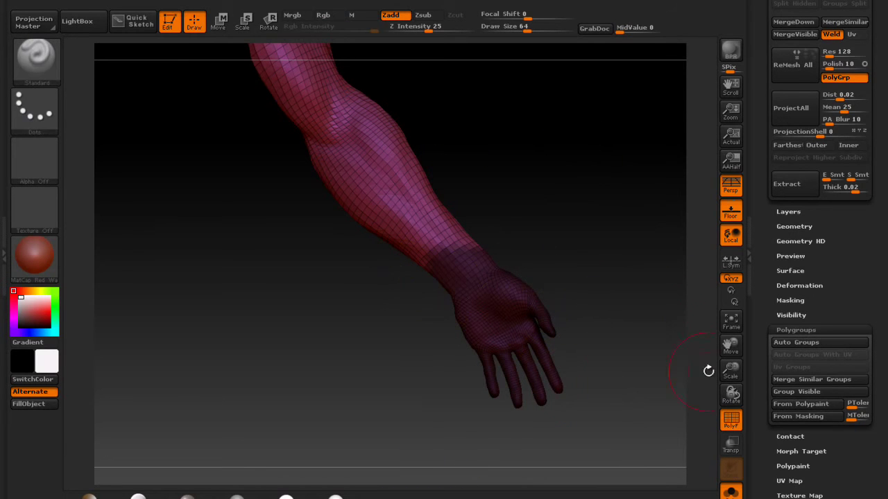
# Create a separate polygroup from the masked hand and wrist with From Masking.
pyautogui.click(830, 419)
pyautogui.moveTo(609, 308); pyautogui.dragTo(575, 270)
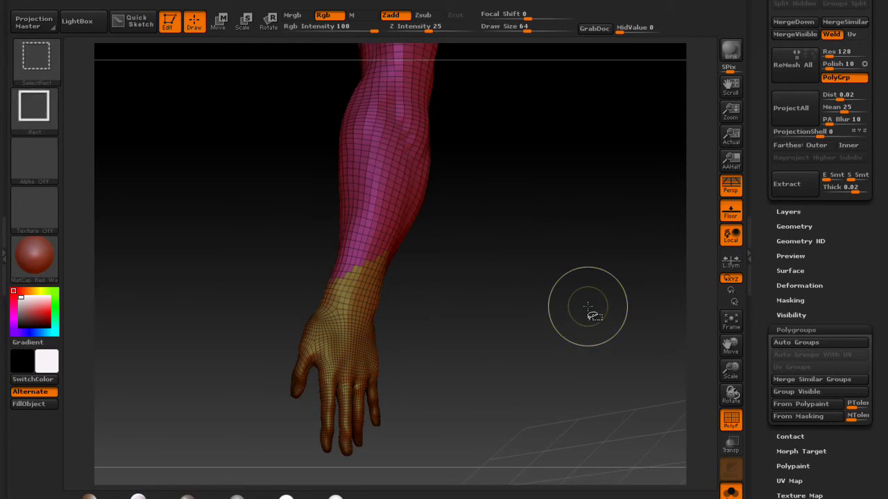
pyautogui.keyDown('alt'); pyautogui.moveTo(586, 406); pyautogui.dragTo(541, 333); pyautogui.keyUp('alt')
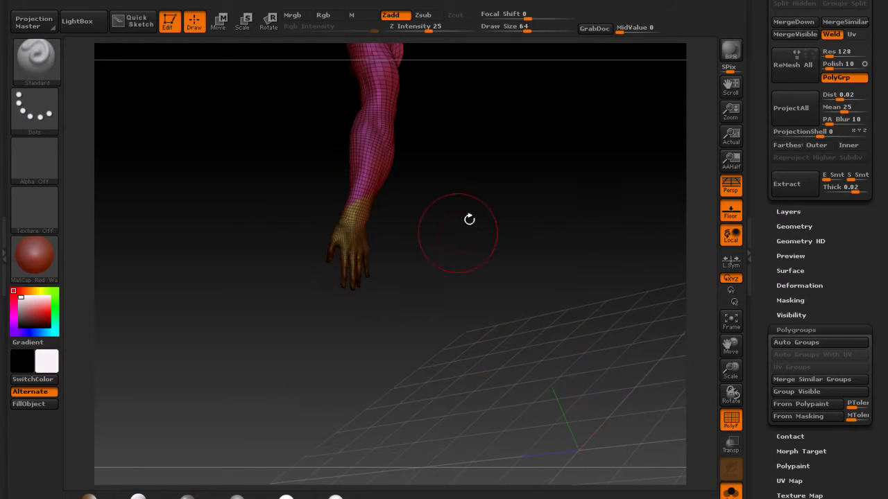
pyautogui.moveTo(500, 149); pyautogui.dragTo(529, 197)
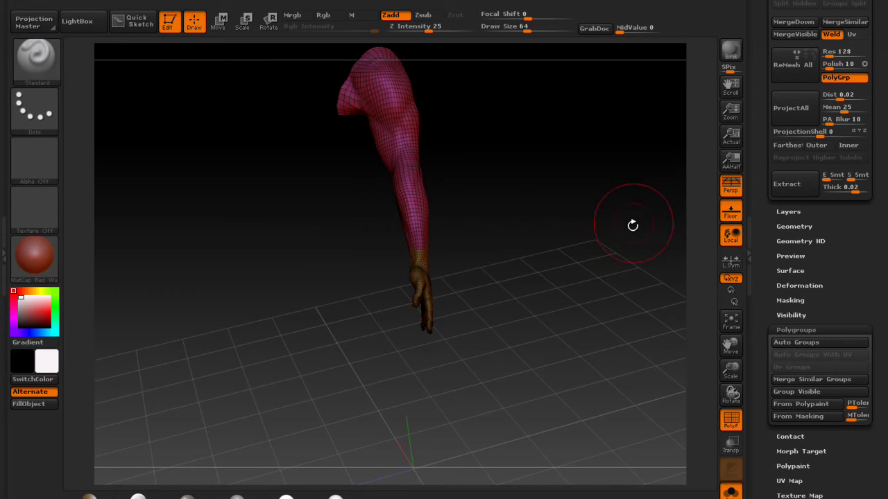
# Undo the hand's new polygroup and unhide the rest of the body.
pyautogui.press('ctrl')
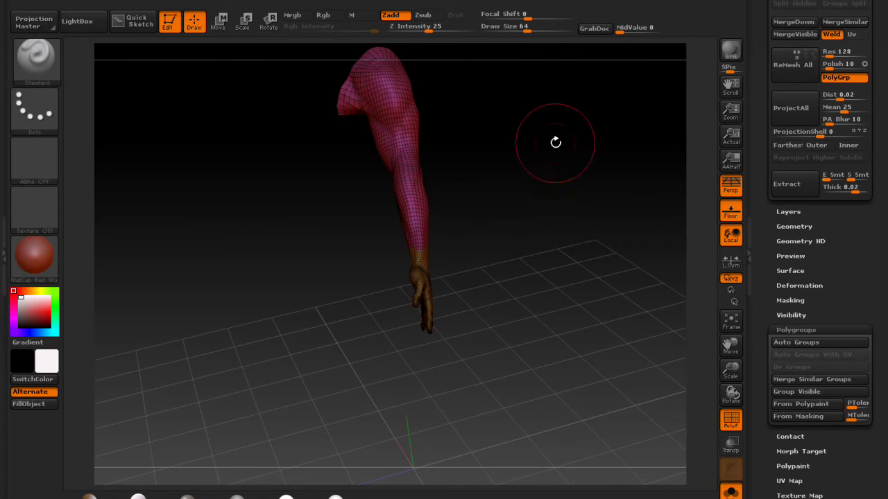
pyautogui.hotkey('ctrl', 'shift')
pyautogui.keyDown('ctrl'); pyautogui.keyDown('shift'); pyautogui.click(541, 242); pyautogui.keyUp('shift'); pyautogui.keyUp('ctrl')
pyautogui.keyDown('shift'); pyautogui.moveTo(537, 271); pyautogui.dragTo(560, 245); pyautogui.keyUp('shift')
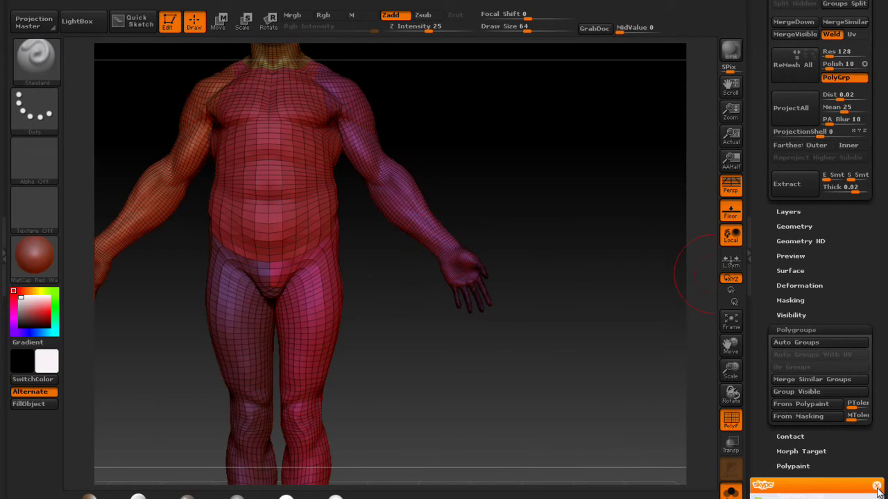
# Mask the left hand and wrist on the full body and make the masked area a polygroup with From Masking.
pyautogui.moveTo(425, 425)
pyautogui.mouseDown()
pyautogui.moveTo(491, 408)
pyautogui.moveTo(543, 431)
pyautogui.mouseUp()
pyautogui.moveTo(624, 240); pyautogui.dragTo(656, 294)
pyautogui.moveTo(697, 260); pyautogui.dragTo(656, 278)
pyautogui.moveTo(666, 237)
pyautogui.keyDown('ctrl'); pyautogui.mouseDown()
pyautogui.moveTo(611, 323)
pyautogui.moveTo(610, 303)
pyautogui.mouseUp(); pyautogui.keyUp('ctrl')
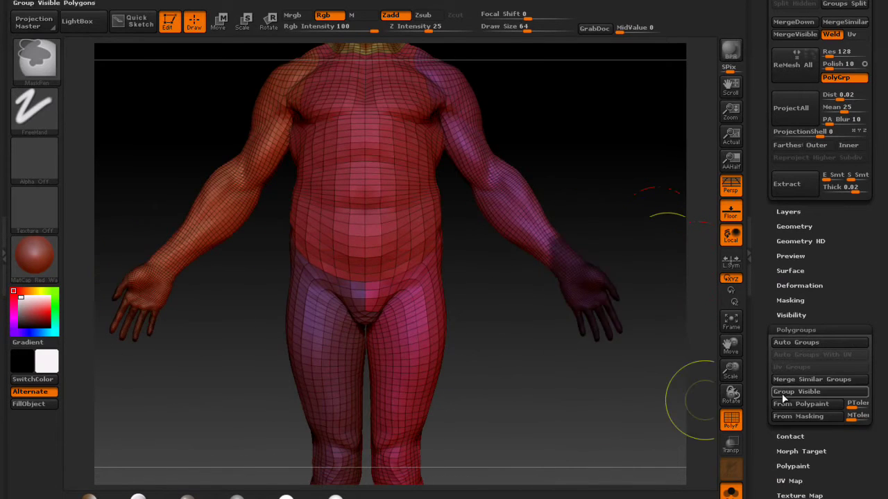
pyautogui.click(792, 417)
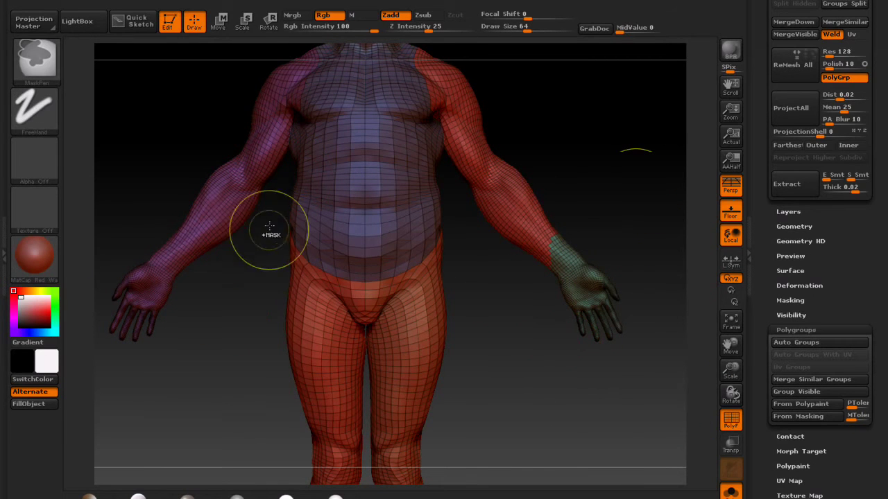
# Mask a horizontal band across both upper thighs and turn it into polygroups with From Masking.
pyautogui.moveTo(229, 324)
pyautogui.keyDown('ctrl'); pyautogui.mouseDown()
pyautogui.moveTo(396, 370)
pyautogui.moveTo(489, 383)
pyautogui.mouseUp(); pyautogui.keyUp('ctrl')
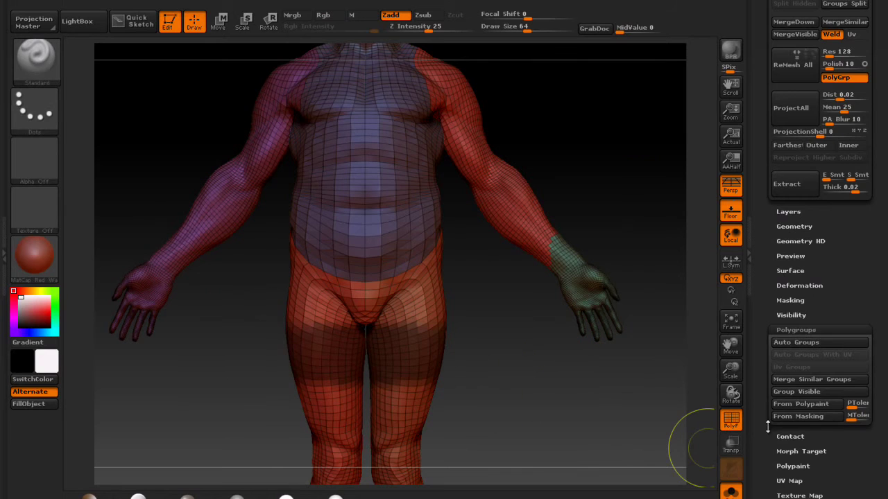
pyautogui.click(796, 416)
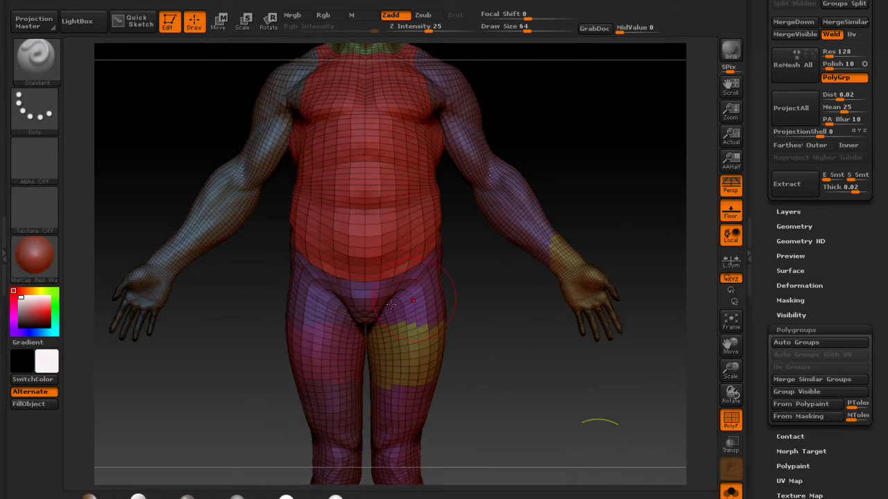
# Regroup the whole body mesh with Auto Groups.
pyautogui.keyDown('alt'); pyautogui.moveTo(589, 123); pyautogui.dragTo(634, 154); pyautogui.keyUp('alt')
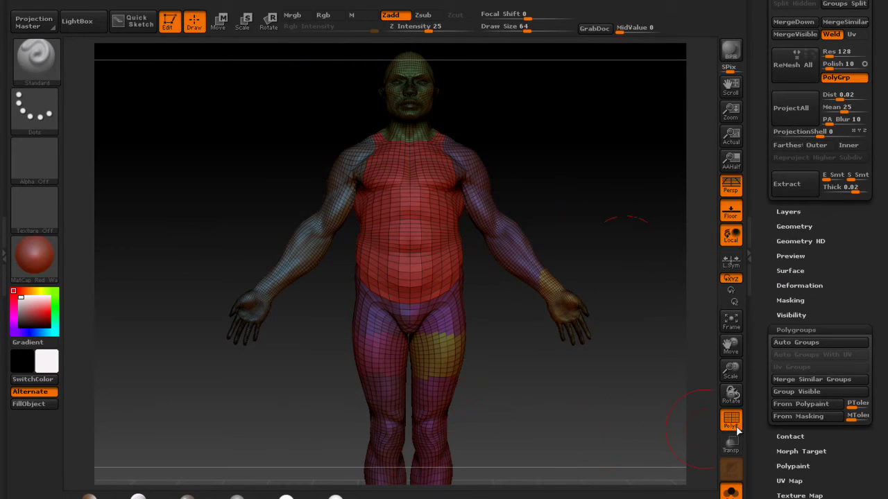
pyautogui.click(795, 343)
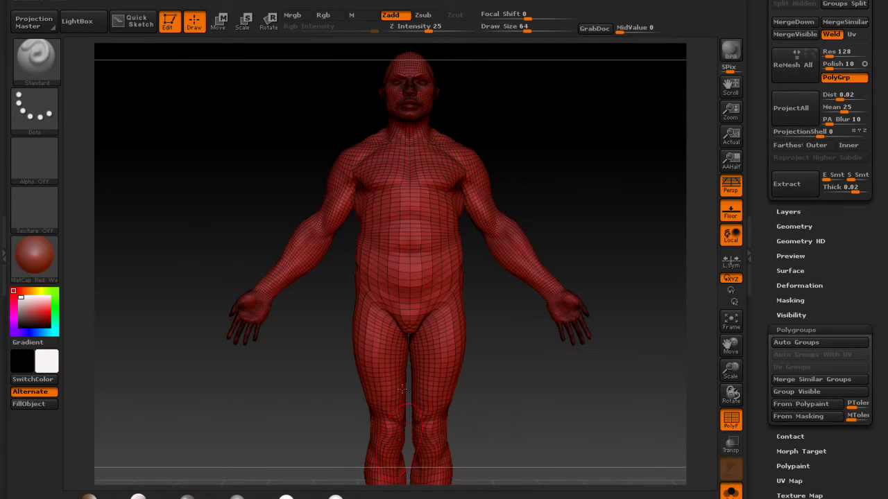
# Inspect the regrouped body mesh from head to feet, with its polyframe display off and on.
pyautogui.moveTo(475, 485); pyautogui.dragTo(324, 402)
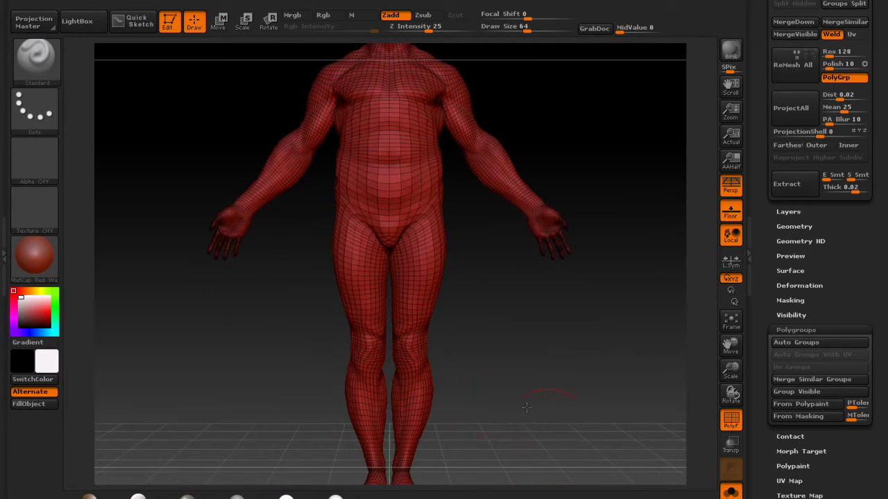
pyautogui.moveTo(537, 421); pyautogui.dragTo(507, 368)
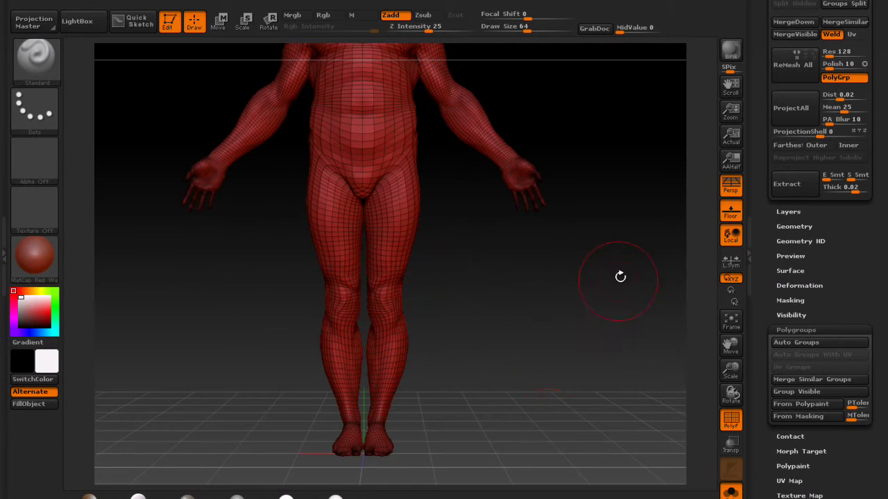
pyautogui.moveTo(621, 275); pyautogui.dragTo(493, 301)
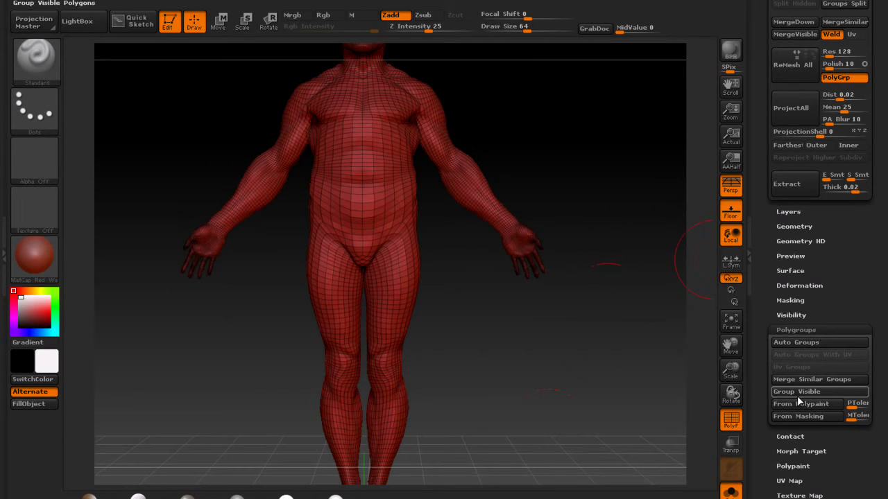
pyautogui.moveTo(583, 166); pyautogui.dragTo(709, 380)
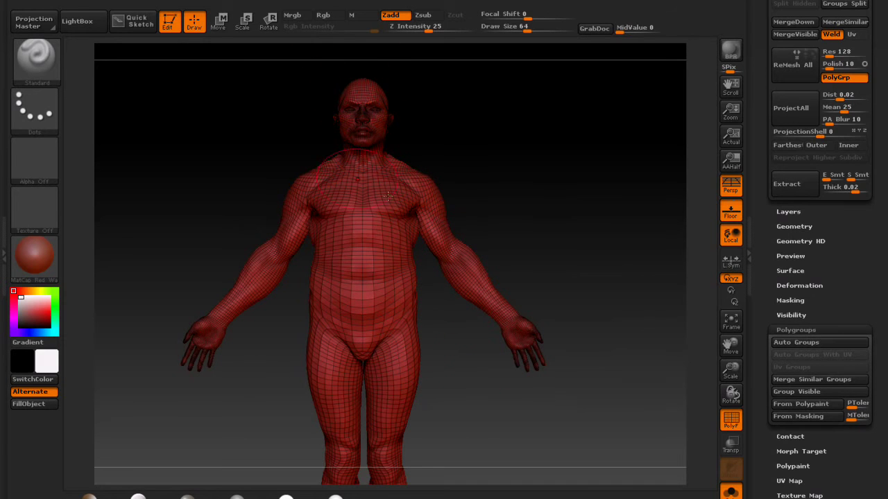
pyautogui.moveTo(455, 465); pyautogui.dragTo(484, 354)
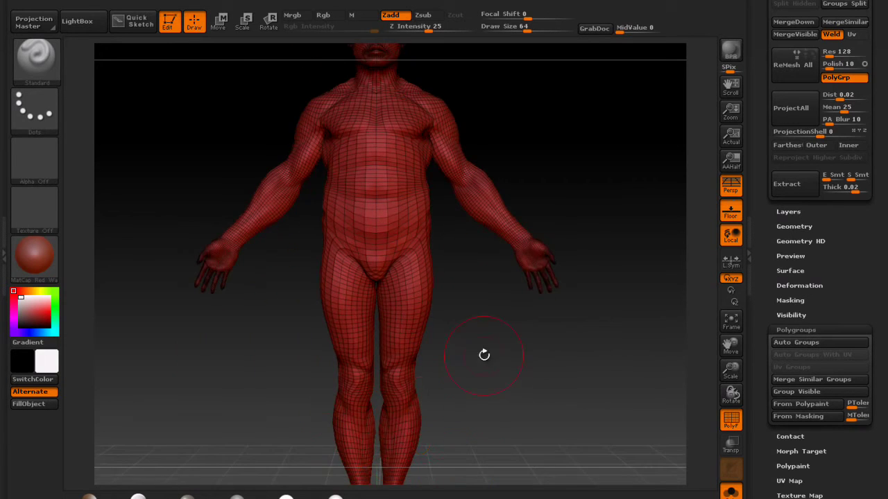
pyautogui.keyDown('alt'); pyautogui.moveTo(525, 312); pyautogui.dragTo(541, 424); pyautogui.keyUp('alt')
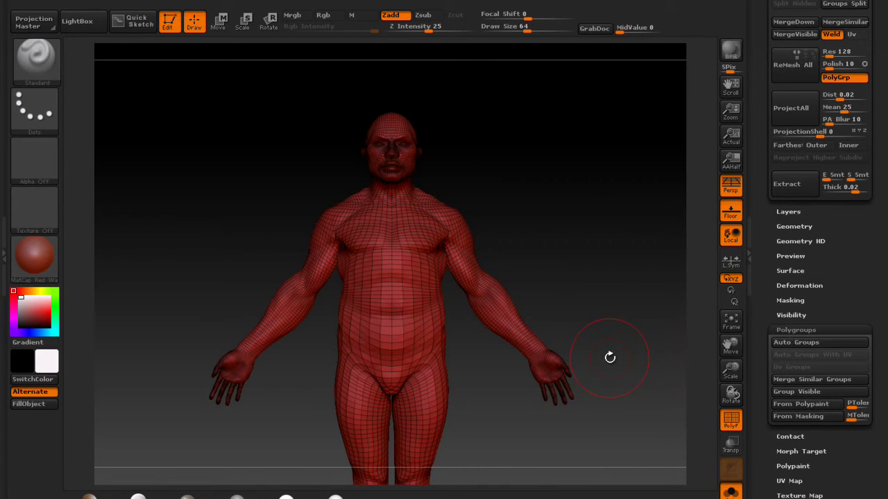
pyautogui.moveTo(620, 345)
pyautogui.keyDown('ctrl'); pyautogui.mouseDown()
pyautogui.moveTo(566, 359)
pyautogui.moveTo(571, 378)
pyautogui.mouseUp(); pyautogui.keyUp('ctrl')
pyautogui.keyDown('ctrl'); pyautogui.moveTo(649, 334); pyautogui.dragTo(649, 335); pyautogui.keyUp('ctrl')
pyautogui.moveTo(488, 177); pyautogui.dragTo(609, 346)
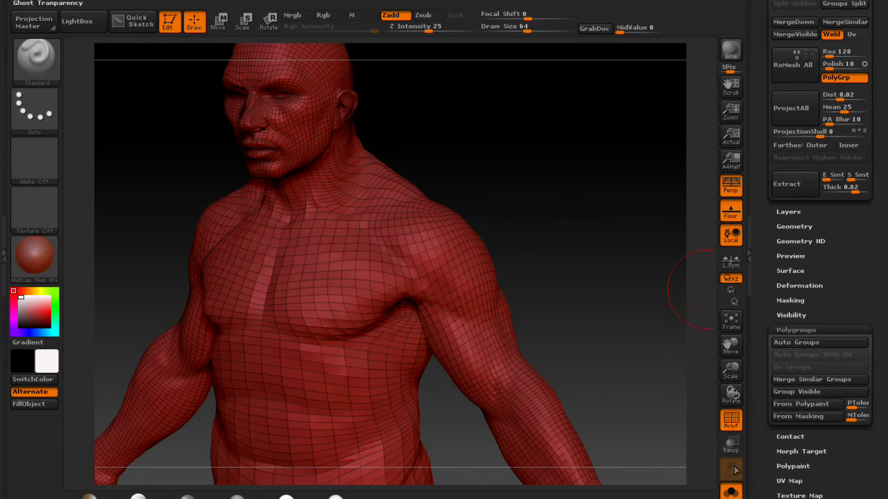
pyautogui.click(732, 420)
pyautogui.click(732, 419)
pyautogui.moveTo(886, 282); pyautogui.dragTo(886, 316)
pyautogui.scroll(-2, 886, 316)
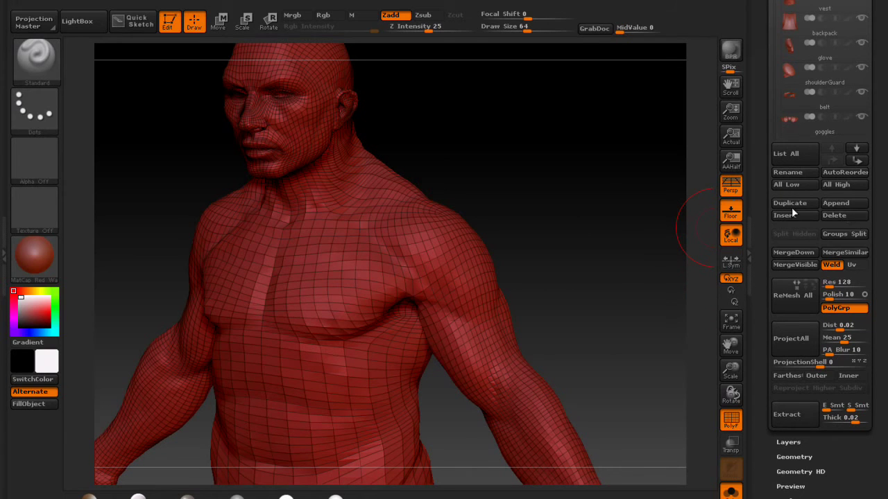
pyautogui.click(840, 217)
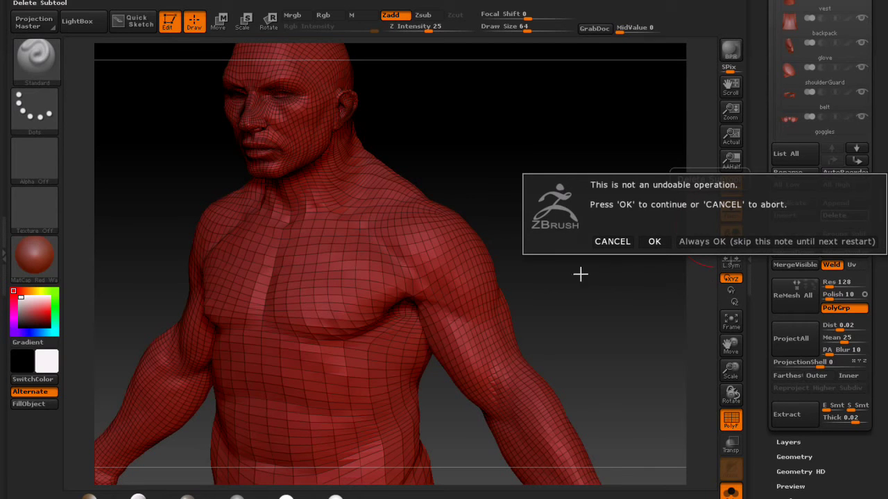
pyautogui.press('Return')
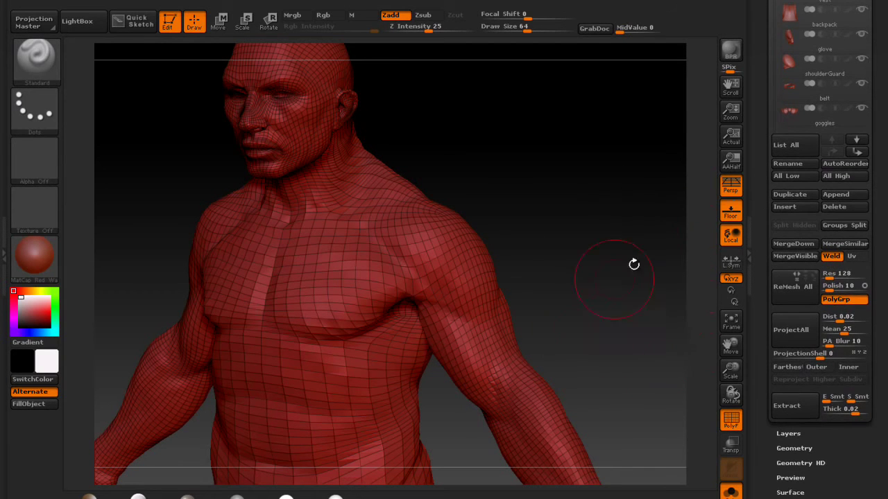
# Clone the soldier's body subtool as a separate tool and make that clone the active tool.
pyautogui.moveTo(878, 271); pyautogui.dragTo(878, 206)
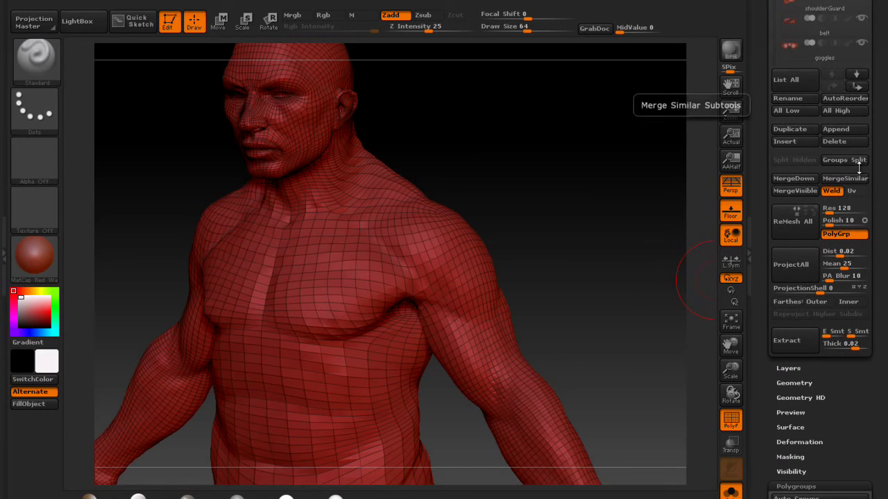
pyautogui.scroll(5, 858, 166)
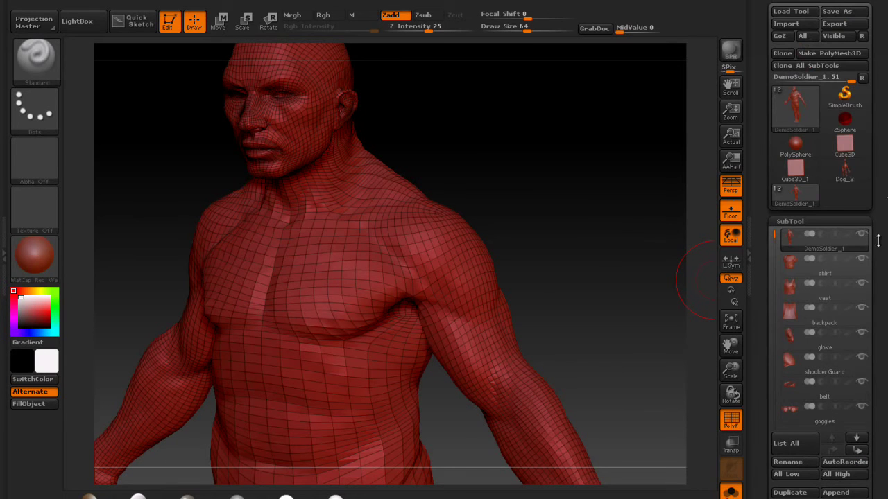
pyautogui.moveTo(796, 123)
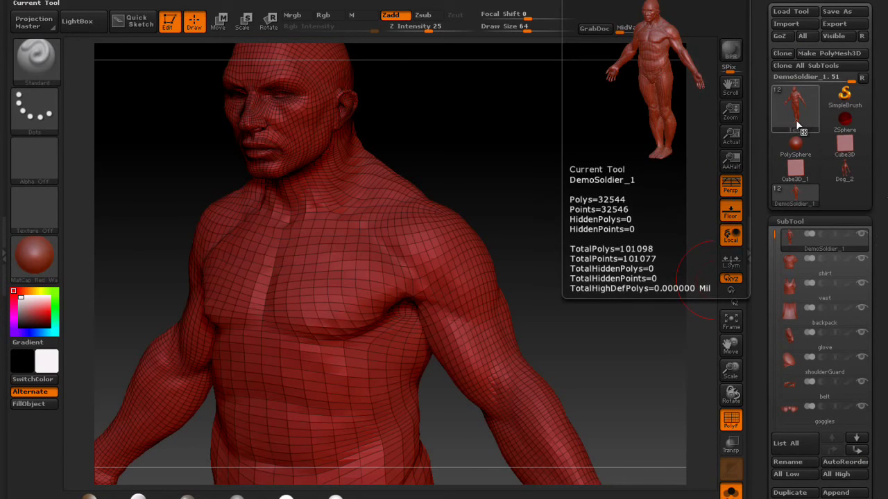
pyautogui.click(782, 54)
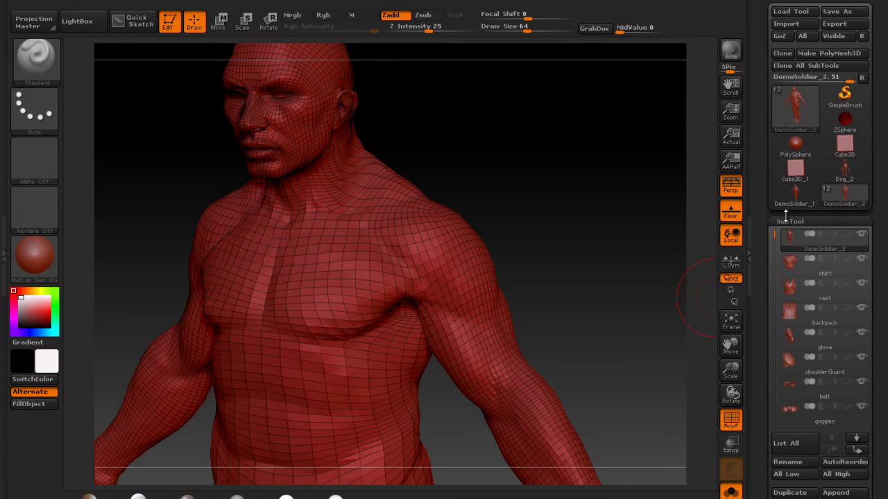
pyautogui.keyDown('alt'); pyautogui.moveTo(602, 423); pyautogui.dragTo(606, 257); pyautogui.keyUp('alt')
pyautogui.moveTo(481, 248); pyautogui.dragTo(650, 341)
# Mask the left forearm and hand, make them a polygroup with From Masking, and clear the mask.
pyautogui.moveTo(876, 364); pyautogui.dragTo(881, 196)
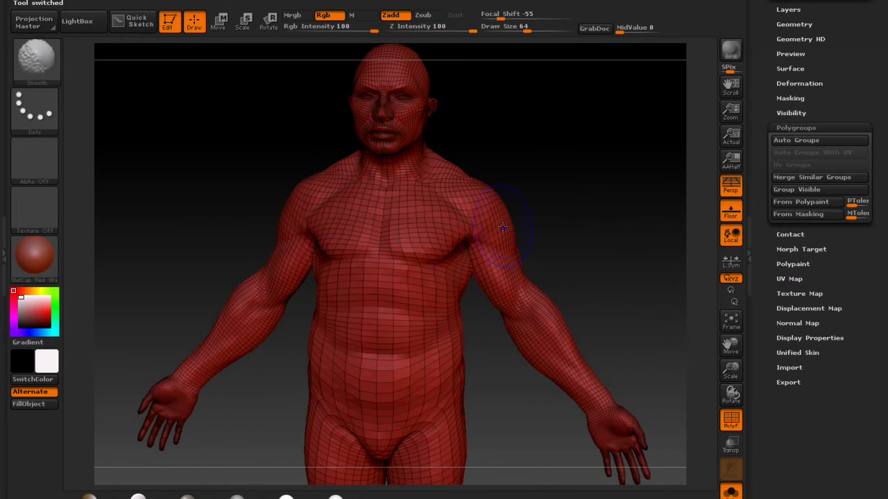
pyautogui.keyDown('shift'); pyautogui.moveTo(537, 208); pyautogui.dragTo(520, 186); pyautogui.keyUp('shift')
pyautogui.keyDown('alt'); pyautogui.moveTo(617, 301); pyautogui.dragTo(493, 188); pyautogui.keyUp('alt')
pyautogui.keyDown('ctrl'); pyautogui.moveTo(611, 130); pyautogui.dragTo(425, 441); pyautogui.keyUp('ctrl')
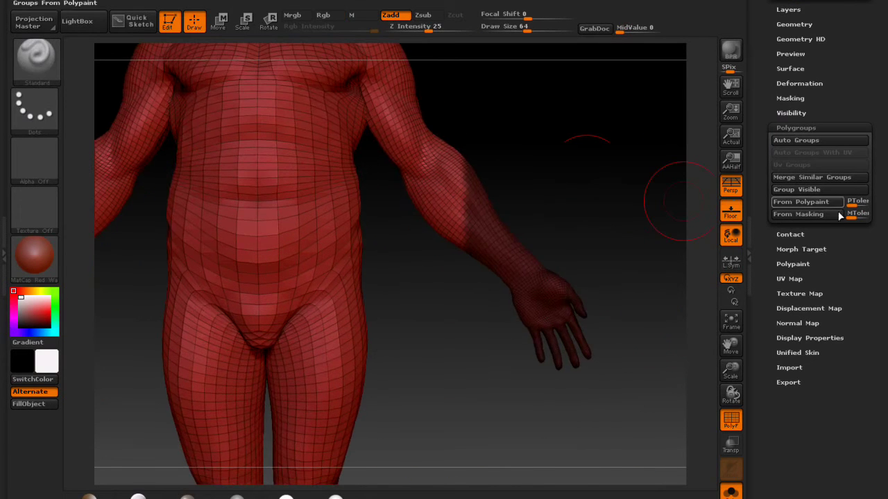
pyautogui.click(798, 215)
pyautogui.keyDown('alt'); pyautogui.moveTo(550, 181); pyautogui.dragTo(583, 249); pyautogui.keyUp('alt')
pyautogui.keyDown('ctrl'); pyautogui.moveTo(580, 203); pyautogui.dragTo(591, 219); pyautogui.keyUp('ctrl')
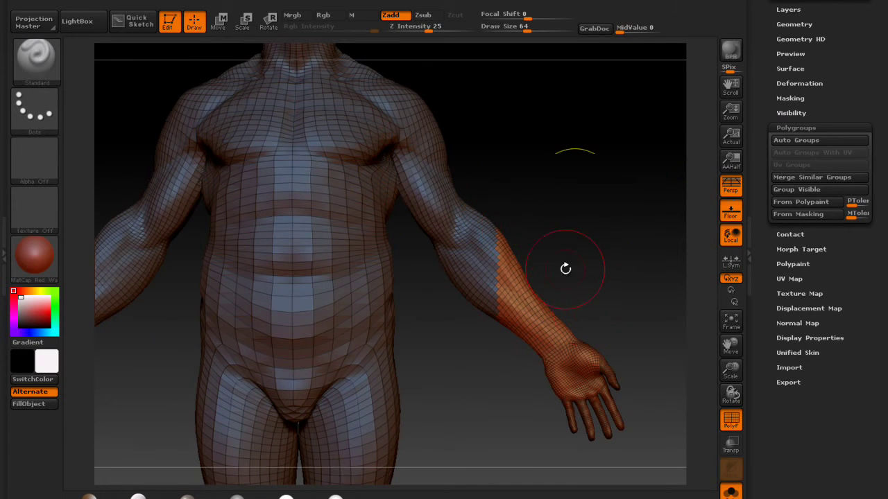
# Split the cloned body into subtools by polygroup with Groups Split, accepting the operation with the Always OK option.
pyautogui.moveTo(875, 256); pyautogui.dragTo(875, 496)
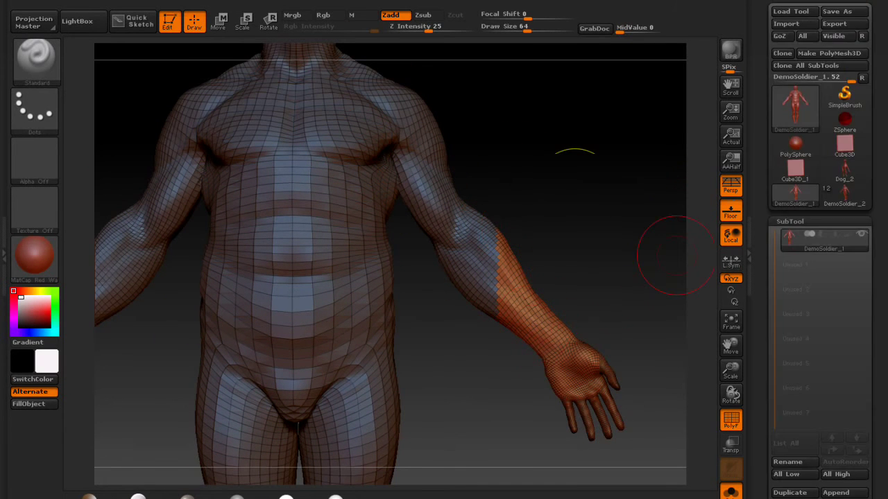
pyautogui.moveTo(883, 420); pyautogui.dragTo(884, 194)
pyautogui.moveTo(850, 305); pyautogui.dragTo(851, 254)
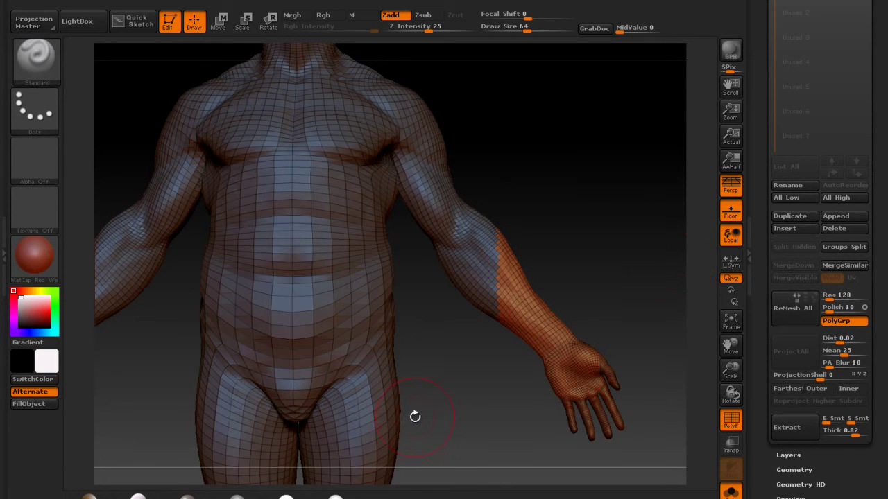
pyautogui.click(837, 247)
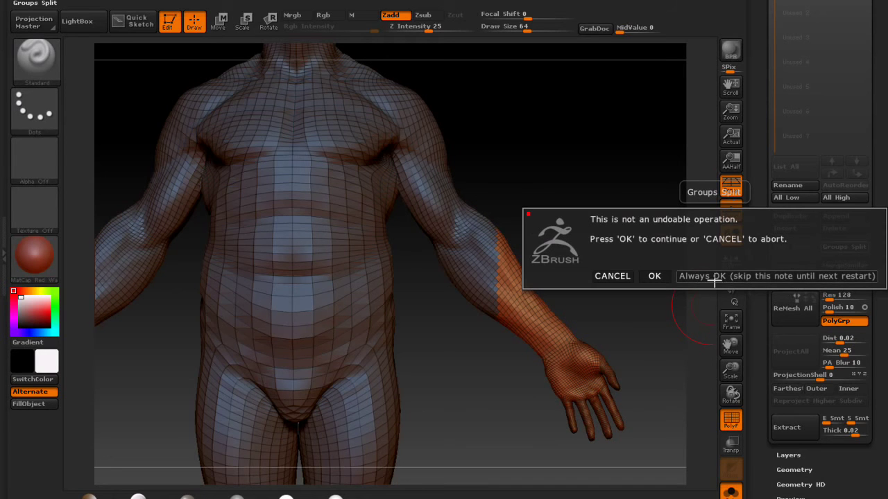
pyautogui.click(785, 278)
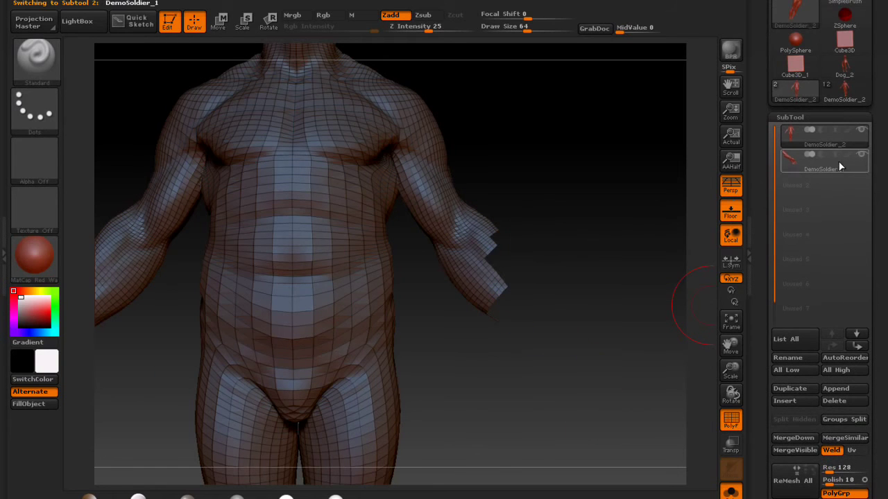
# Select the split forearm subtool, return to the body subtool, and turn off Solo to display both pieces.
pyautogui.click(839, 166)
pyautogui.moveTo(515, 228); pyautogui.dragTo(759, 154)
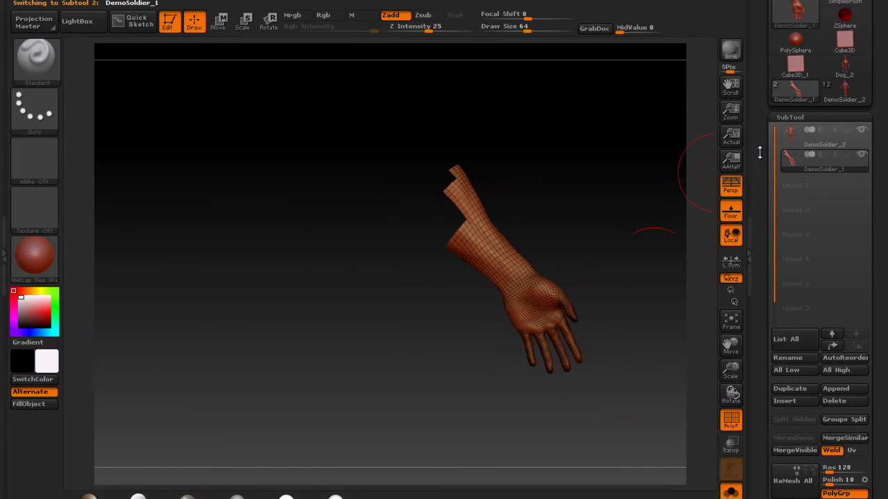
pyautogui.click(798, 139)
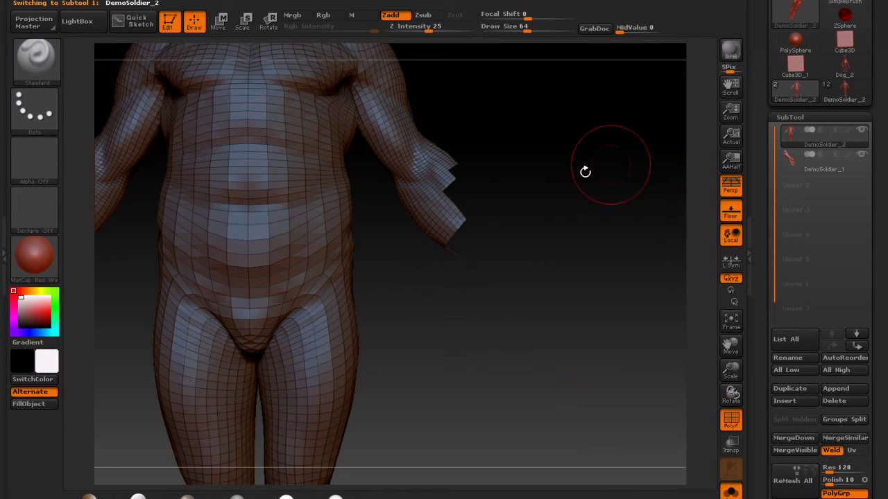
pyautogui.press('shift')
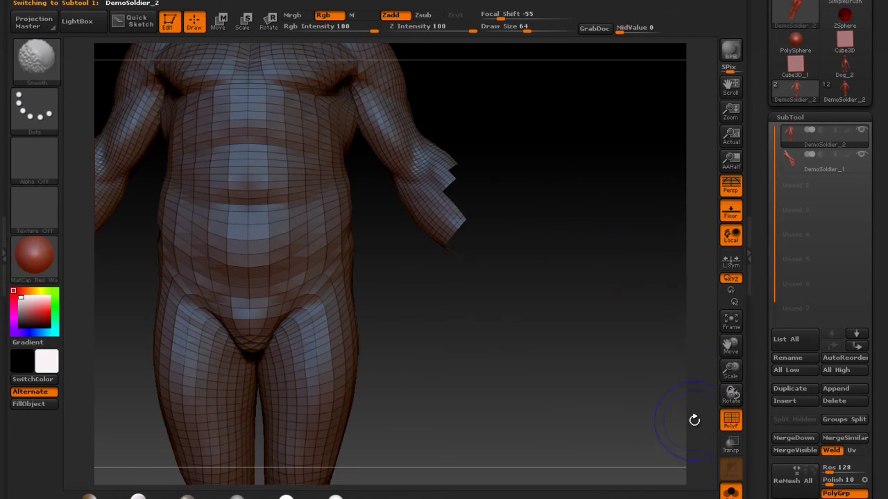
pyautogui.click(731, 491)
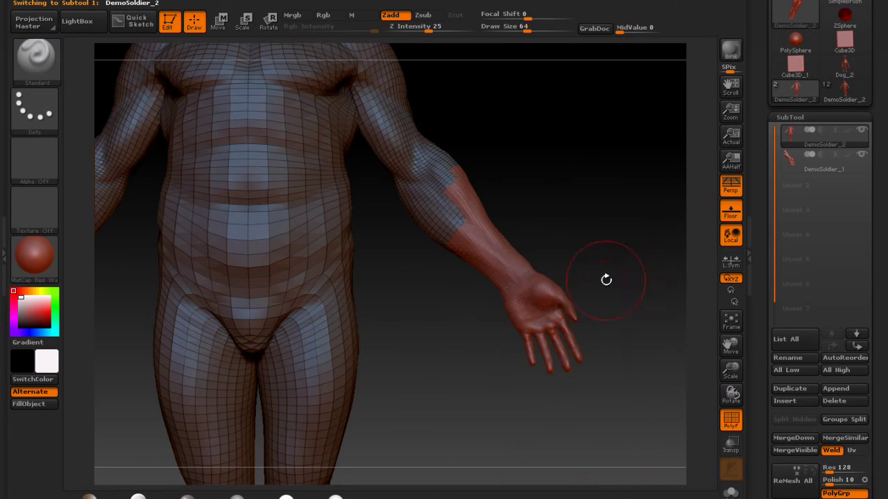
pyautogui.keyDown('alt'); pyautogui.moveTo(569, 244); pyautogui.dragTo(654, 169); pyautogui.keyUp('alt')
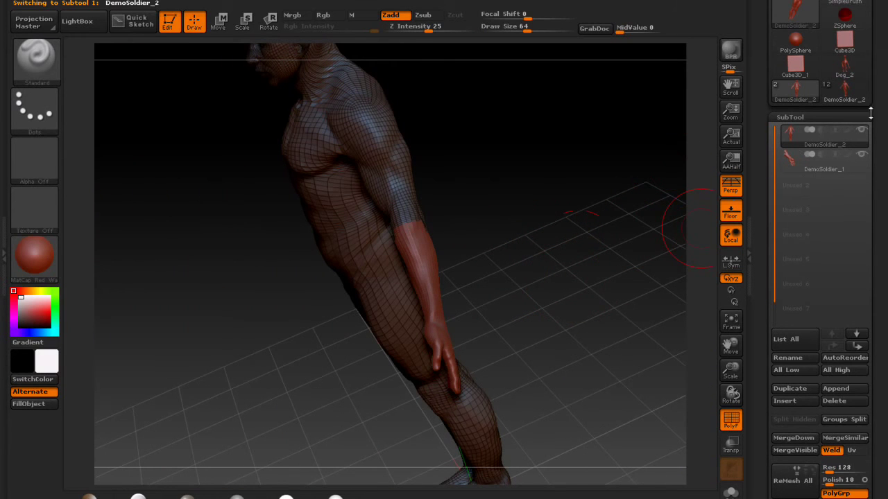
pyautogui.scroll(3, 866, 116)
pyautogui.keyDown('shift'); pyautogui.moveTo(521, 204); pyautogui.dragTo(574, 174); pyautogui.keyUp('shift')
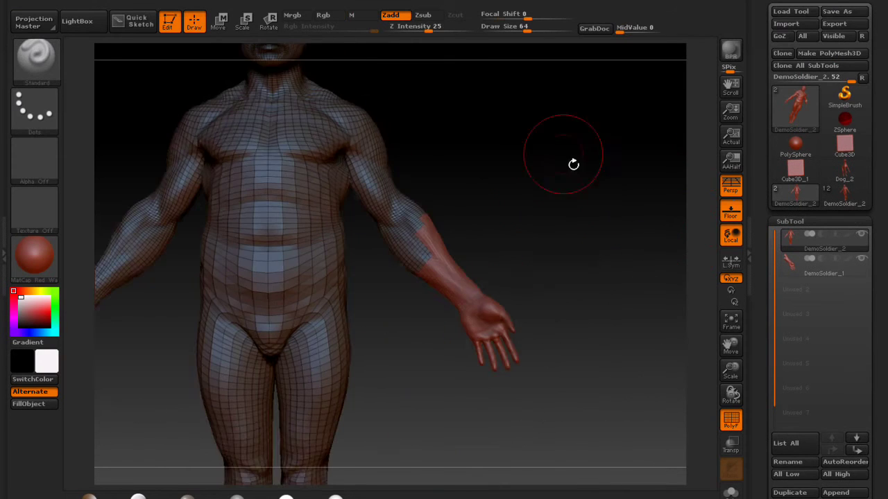
pyautogui.press('f')
# Switch to the DemoSoldier_2 tool that contains all twelve subtools.
pyautogui.scroll(-8, 866, 193)
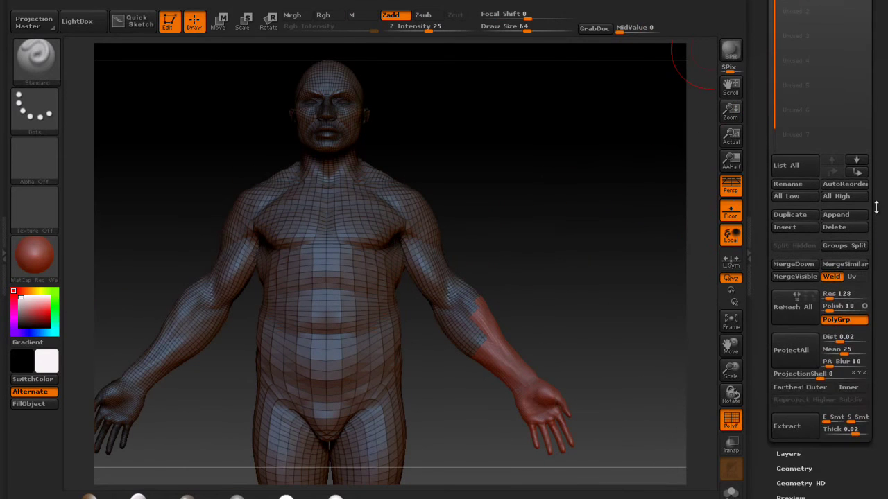
pyautogui.scroll(-3, 866, 189)
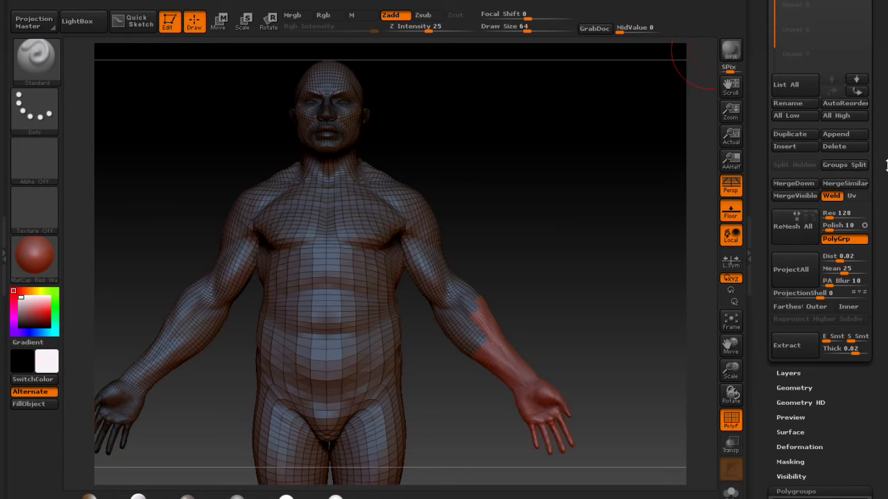
pyautogui.scroll(12, 780, 219)
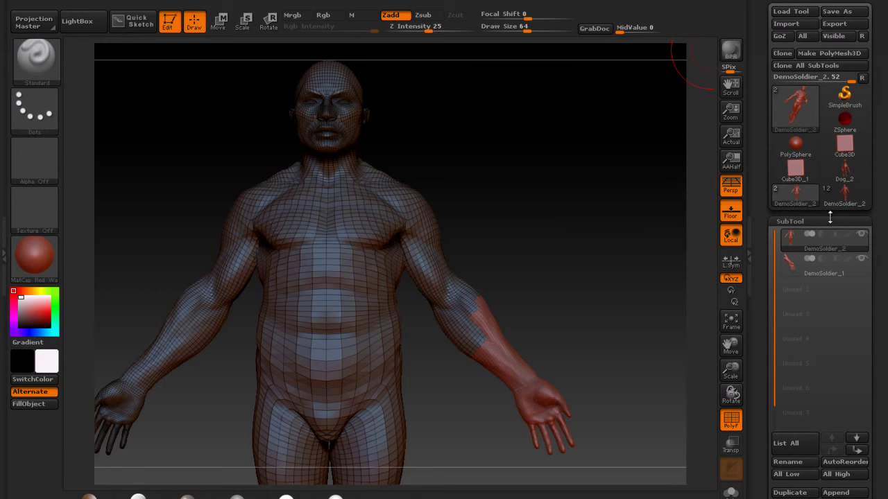
pyautogui.click(839, 197)
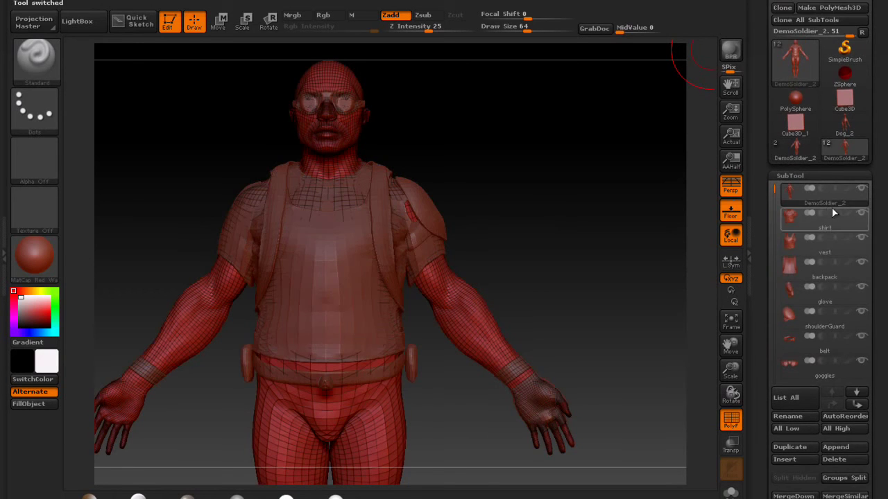
pyautogui.moveTo(860, 192)
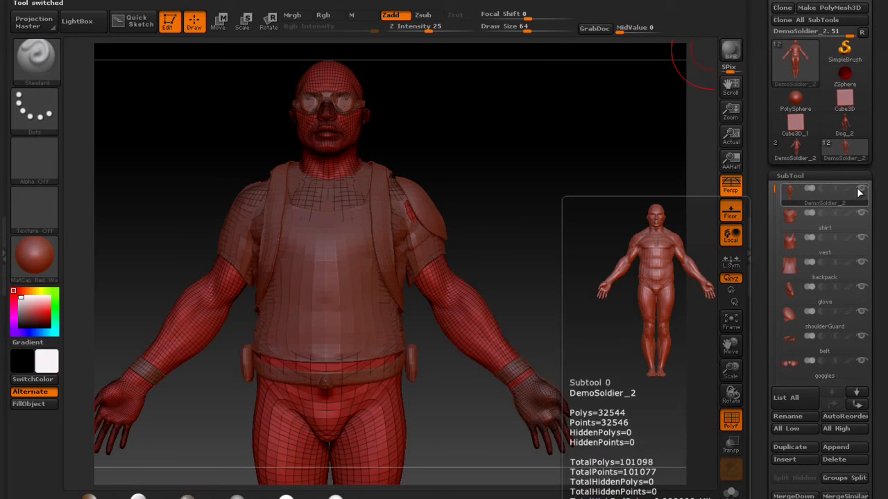
# Select and isolate the backpack subtool, and show all the other subtools again.
pyautogui.click(859, 276)
pyautogui.click(861, 265)
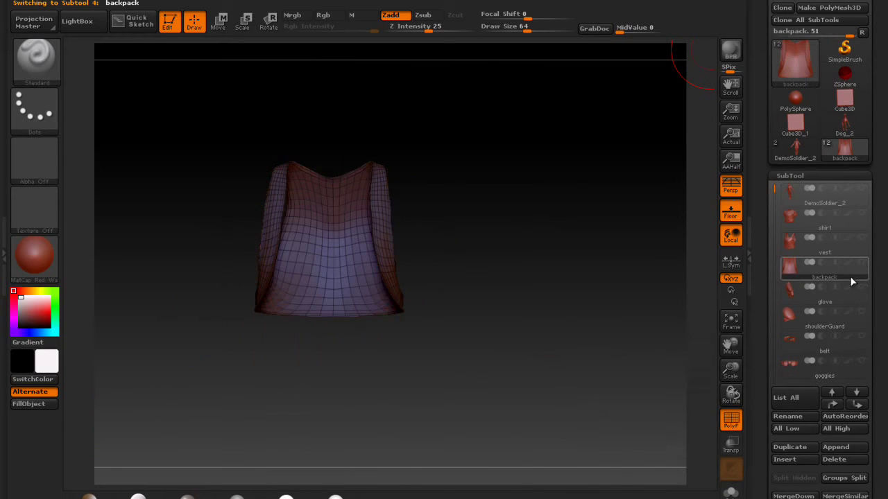
pyautogui.keyDown('ctrl'); pyautogui.keyDown('shift'); pyautogui.click(862, 267); pyautogui.keyUp('shift'); pyautogui.keyUp('ctrl')
# Select the vest subtool and hide the backpack and shoulderGuard subtools.
pyautogui.click(863, 242)
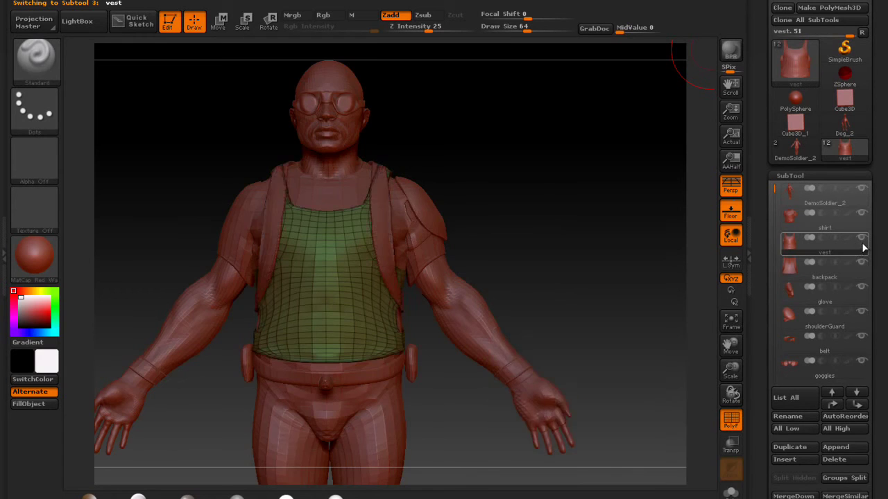
pyautogui.keyDown('ctrl'); pyautogui.keyDown('shift'); pyautogui.click(864, 243); pyautogui.keyUp('shift'); pyautogui.keyUp('ctrl')
pyautogui.keyDown('ctrl'); pyautogui.keyDown('shift'); pyautogui.click(863, 242); pyautogui.keyUp('shift'); pyautogui.keyUp('ctrl')
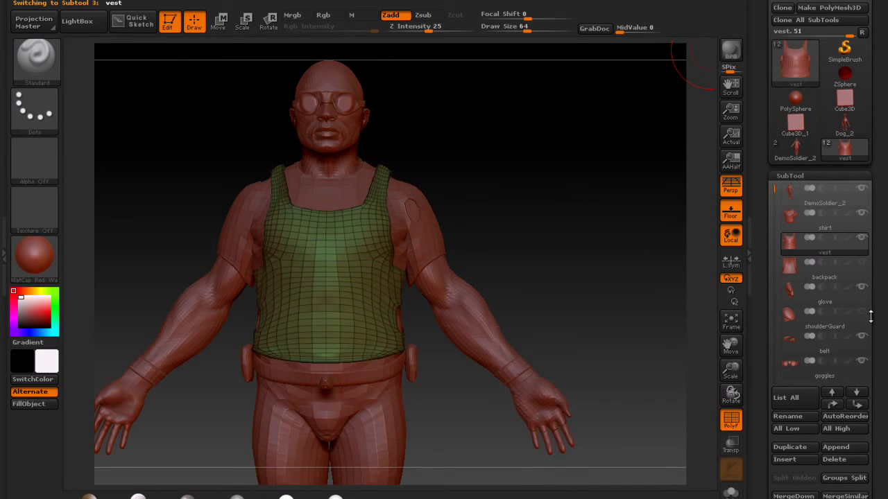
# Look through the SubTool commands for merging, remeshing, projecting and extracting.
pyautogui.scroll(-1, 884, 317)
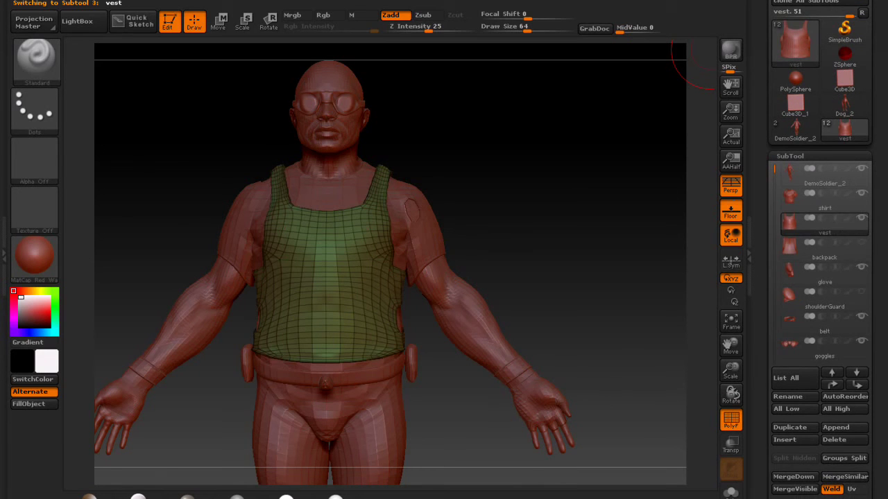
pyautogui.scroll(-5, 881, 314)
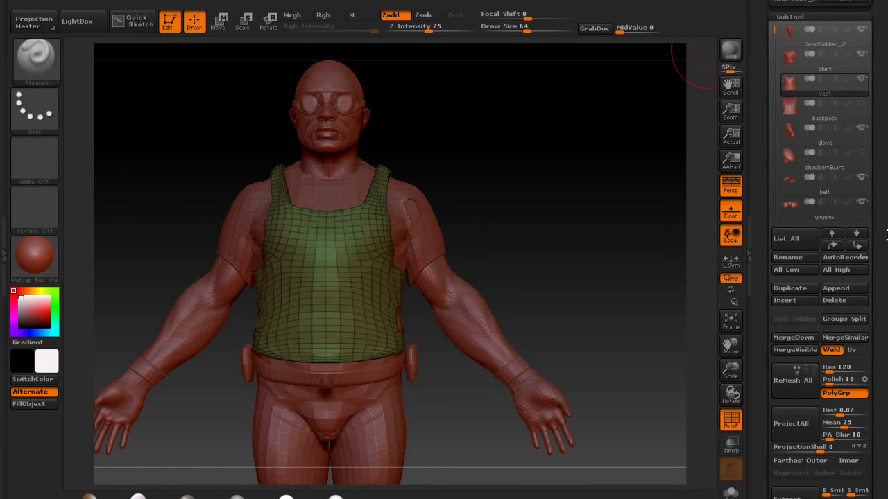
pyautogui.scroll(-2, 885, 314)
pyautogui.scroll(-2, 885, 314)
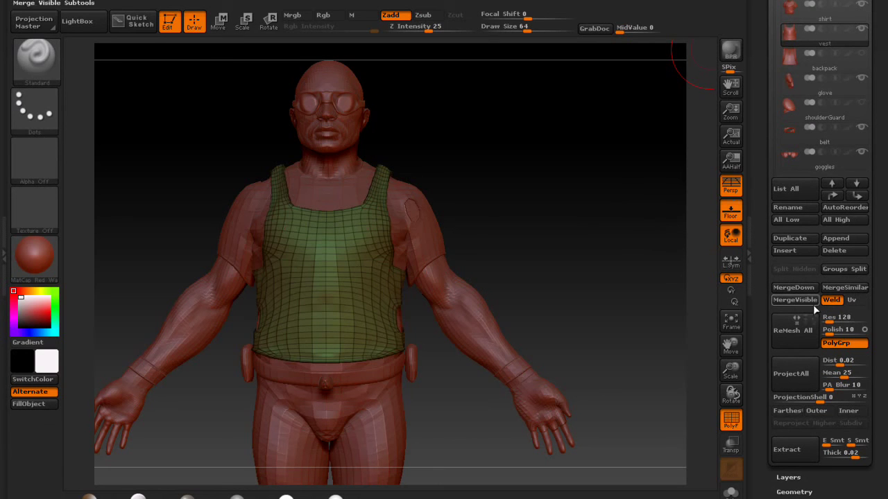
pyautogui.scroll(-3, 885, 329)
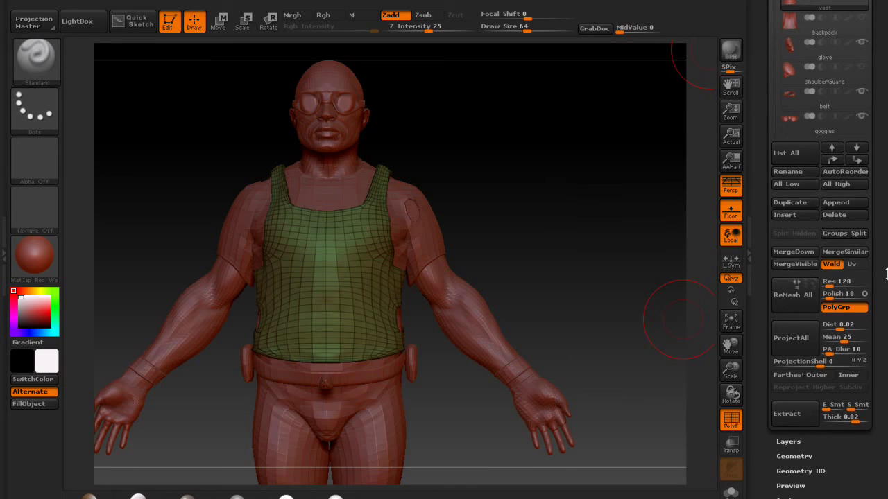
pyautogui.moveTo(886, 276); pyautogui.dragTo(882, 252)
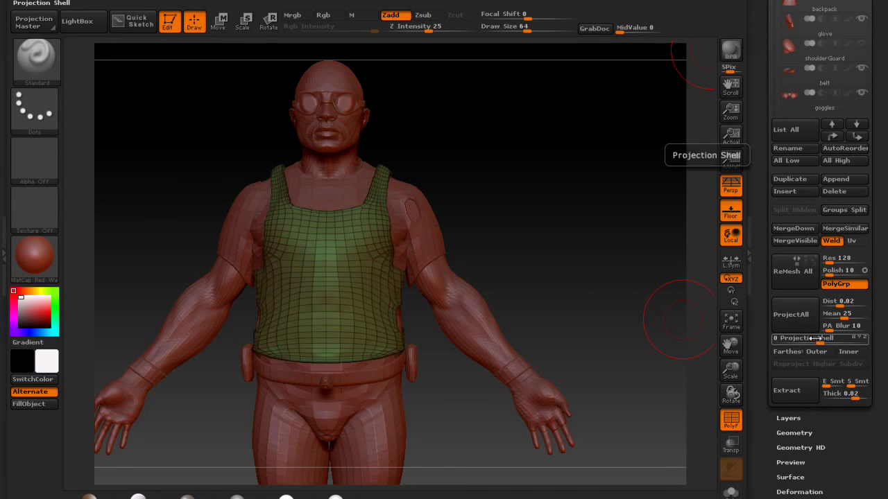
pyautogui.moveTo(883, 351); pyautogui.dragTo(883, 341)
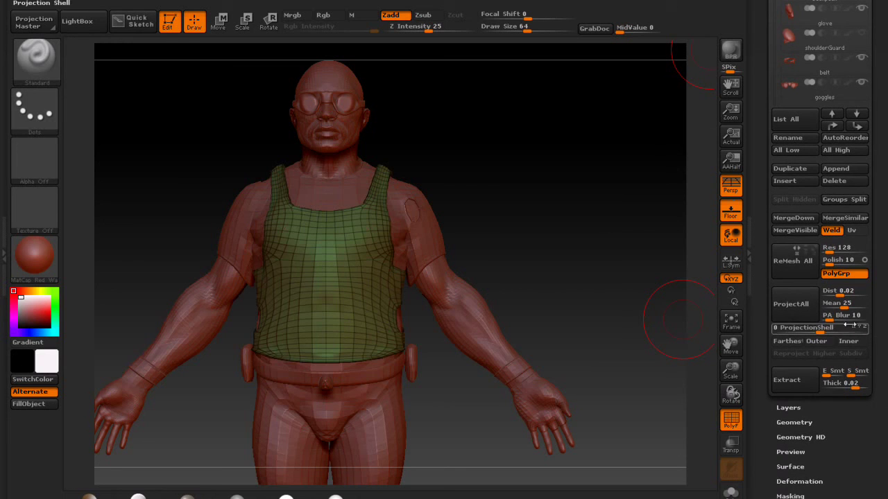
pyautogui.scroll(-4, 813, 303)
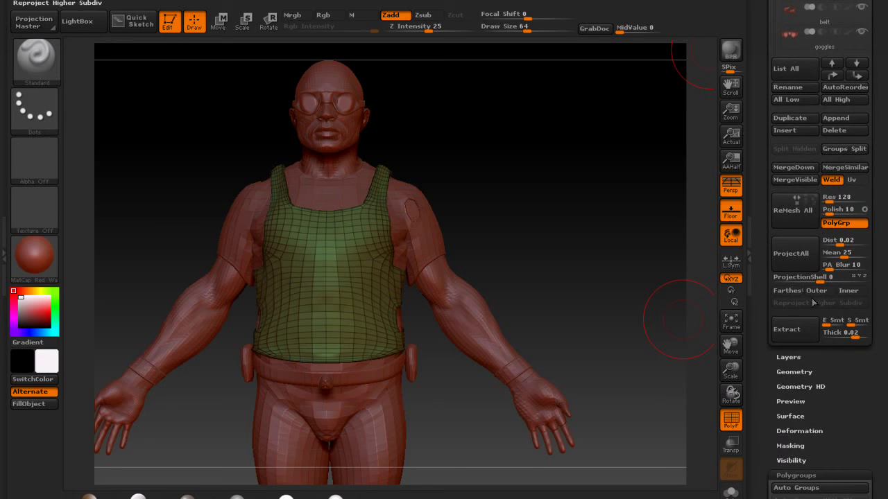
pyautogui.scroll(-4, 840, 288)
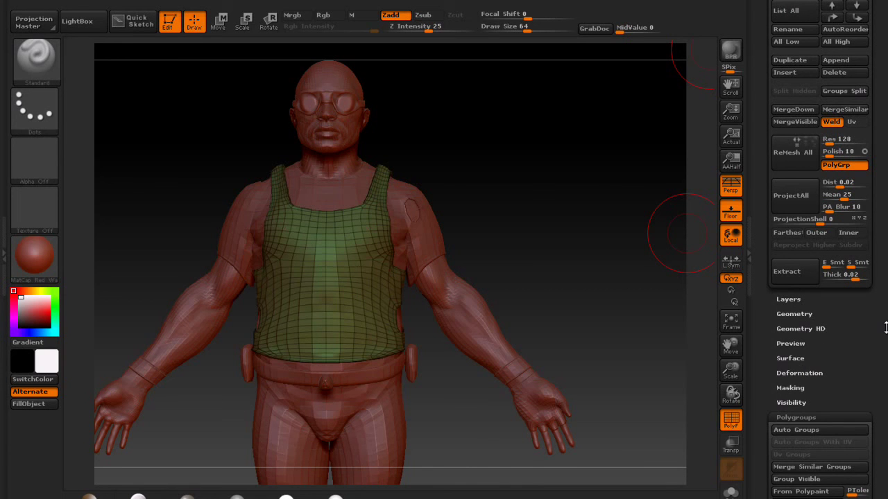
# Expand the Layers settings of the vest subtool.
pyautogui.click(809, 300)
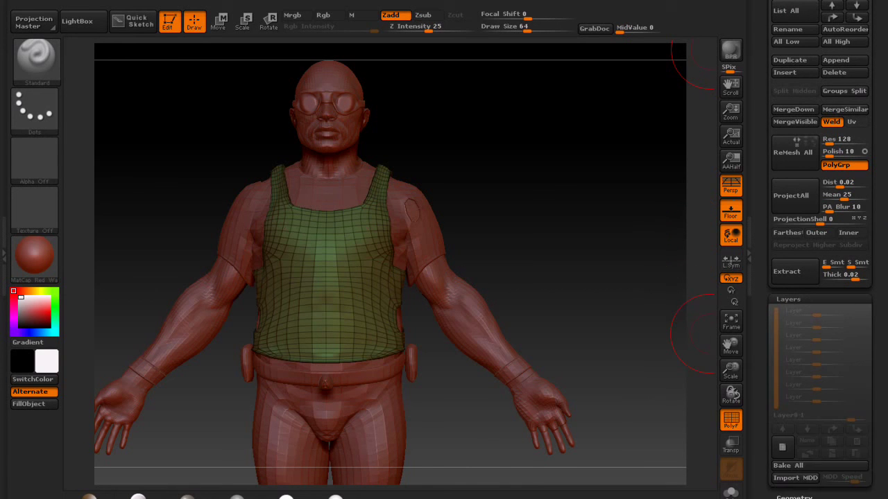
pyautogui.moveTo(847, 302); pyautogui.dragTo(876, 179)
pyautogui.moveTo(886, 336); pyautogui.dragTo(886, 320)
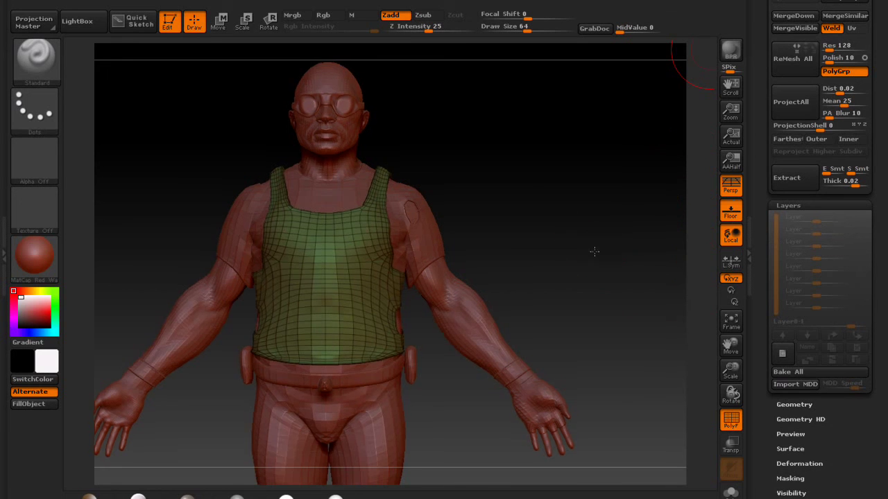
# Select the DemoSoldier_2 body subtool, turn off its polyframe display and isolate it with Solo.
pyautogui.keyDown('alt'); pyautogui.moveTo(596, 244); pyautogui.dragTo(595, 289); pyautogui.keyUp('alt')
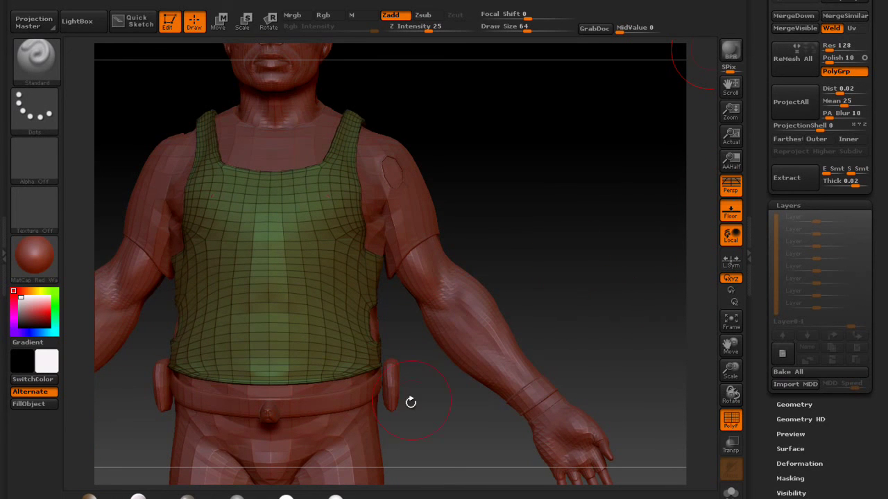
pyautogui.keyDown('alt'); pyautogui.click(474, 339); pyautogui.keyUp('alt')
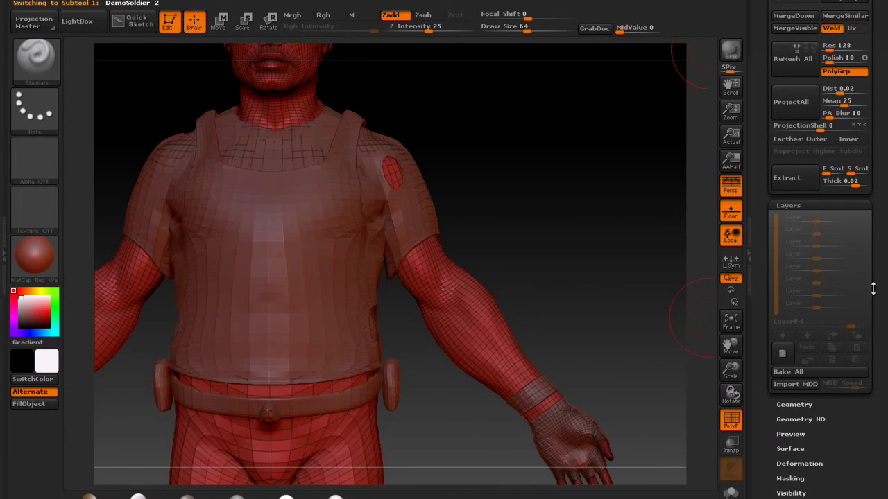
pyautogui.keyDown('alt'); pyautogui.moveTo(599, 266); pyautogui.dragTo(611, 326); pyautogui.keyUp('alt')
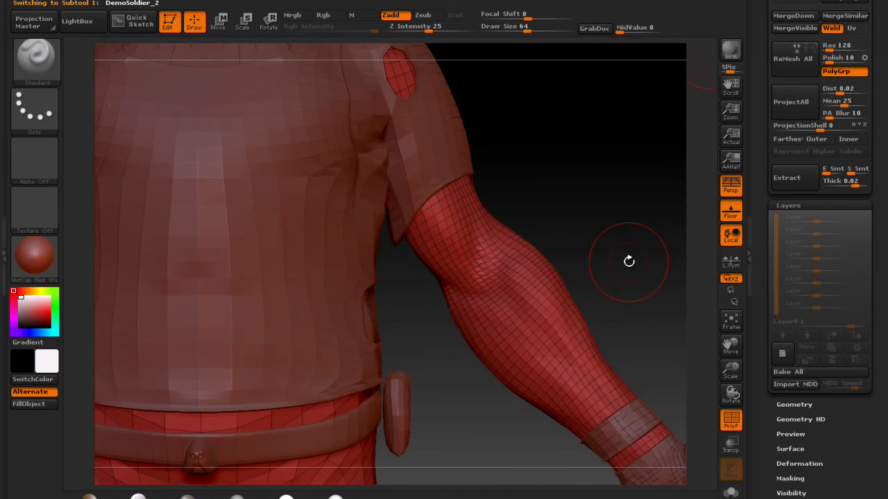
pyautogui.hotkey('shift', 'f')
pyautogui.hotkey('shift', 's')
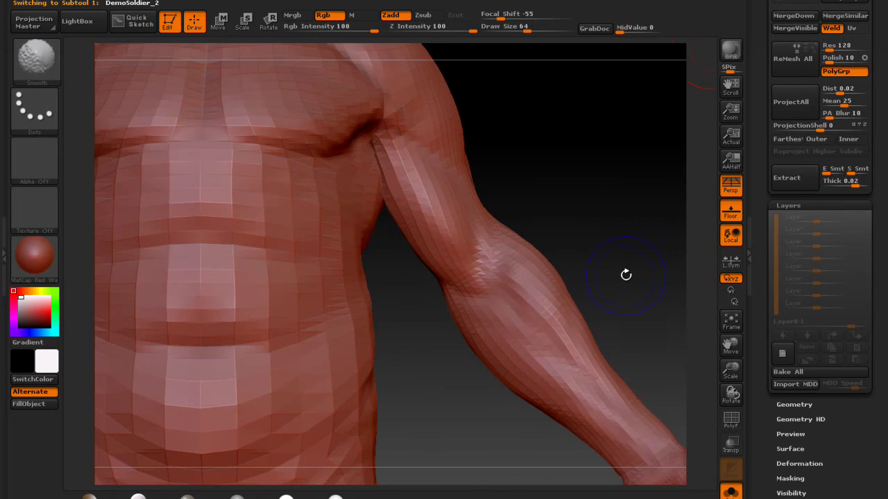
pyautogui.keyDown('alt'); pyautogui.moveTo(650, 256); pyautogui.dragTo(634, 246); pyautogui.keyUp('alt')
# Set the draw size to 50 and divide the body geometry to subdivision level 4.
pyautogui.moveTo(885, 330); pyautogui.dragTo(884, 261)
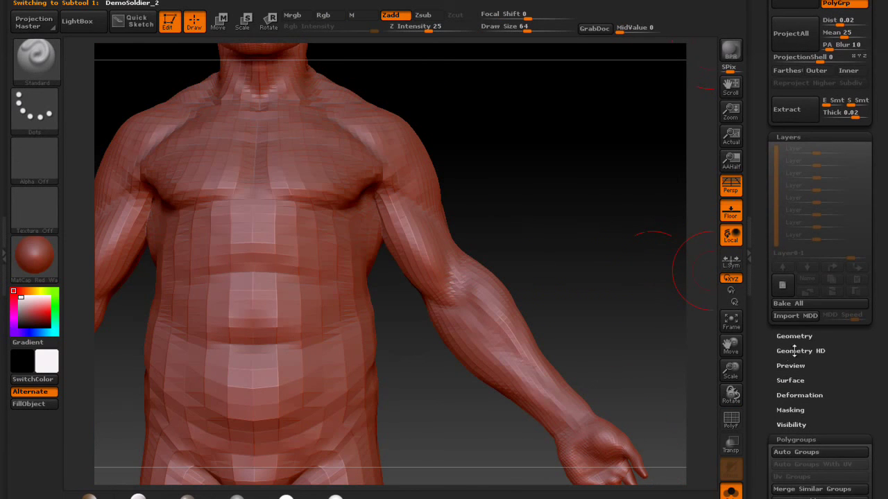
pyautogui.click(797, 336)
pyautogui.press('s')
pyautogui.moveTo(507, 342)
pyautogui.mouseDown()
pyautogui.moveTo(498, 341)
pyautogui.moveTo(496, 365)
pyautogui.moveTo(512, 344)
pyautogui.moveTo(548, 366)
pyautogui.mouseUp()
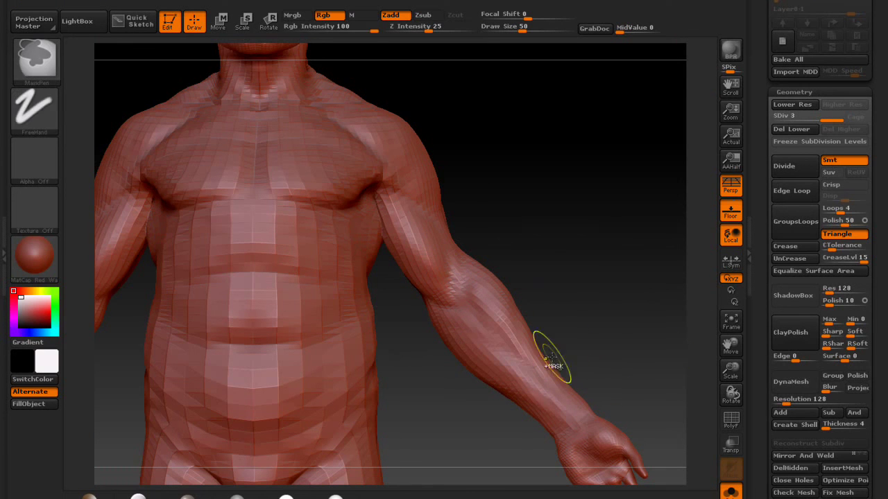
pyautogui.click(796, 166)
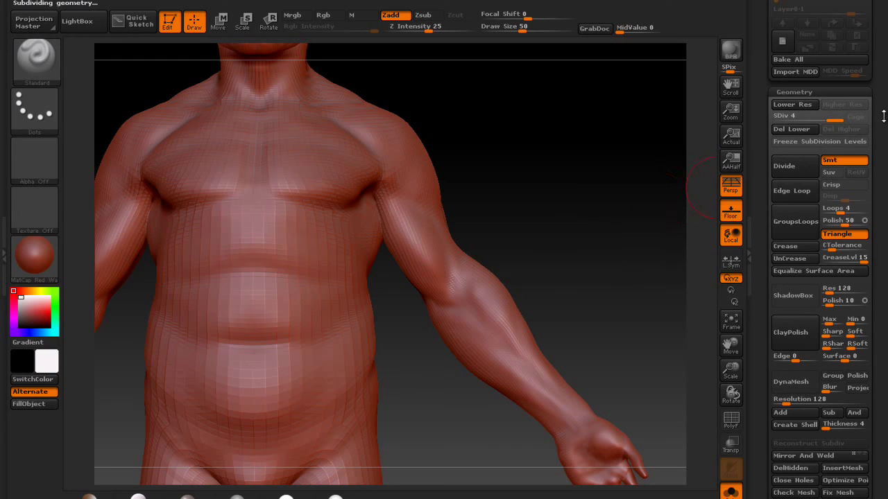
# Lower the body to subdivision level 1 and raise it to level 3.
pyautogui.moveTo(823, 116); pyautogui.dragTo(776, 116)
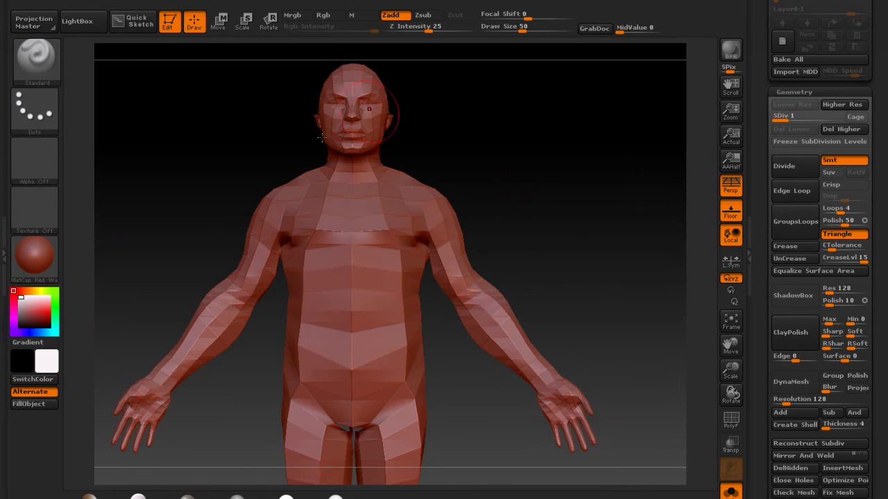
pyautogui.keyDown('alt'); pyautogui.moveTo(662, 191); pyautogui.dragTo(674, 222); pyautogui.keyUp('alt')
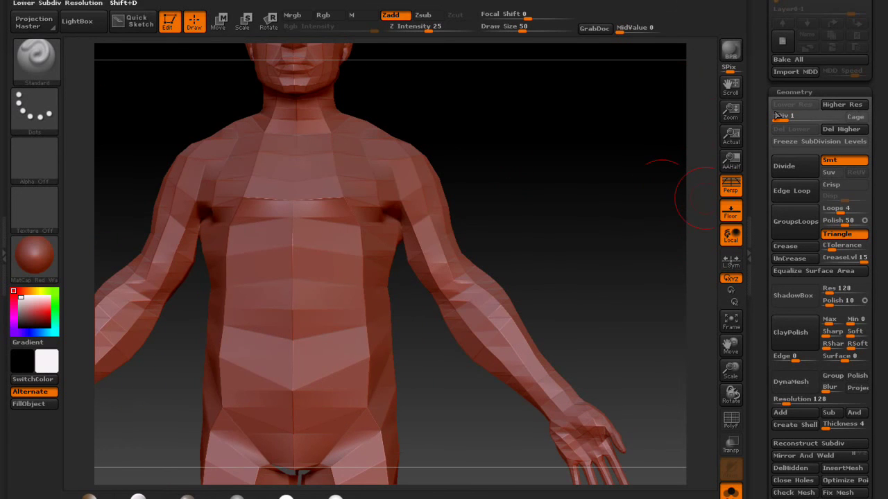
pyautogui.click(797, 118)
pyautogui.click(799, 118)
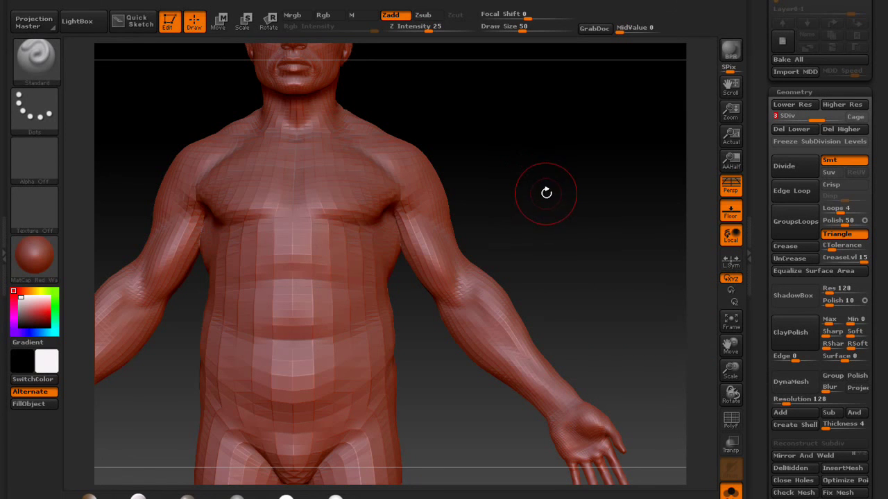
# Step the body down to subdivision level 1 and back up to level 4 one level at a time.
pyautogui.press('shift')
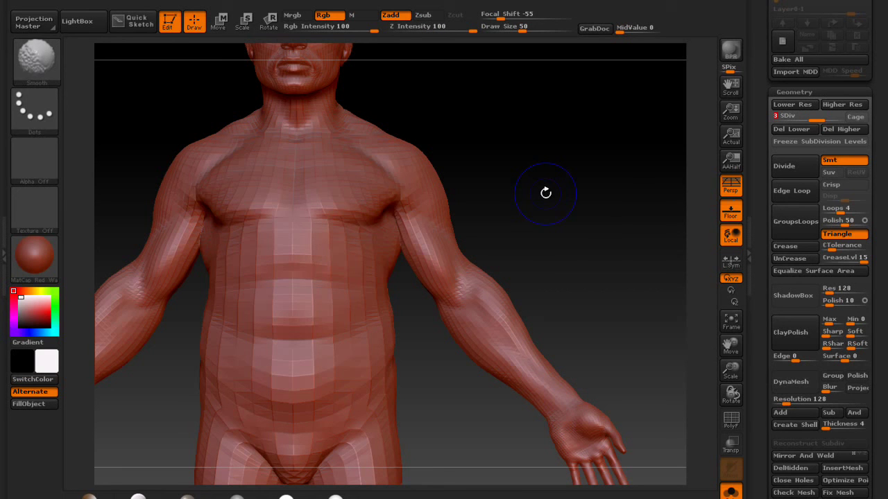
pyautogui.hotkey('shift', 'd')
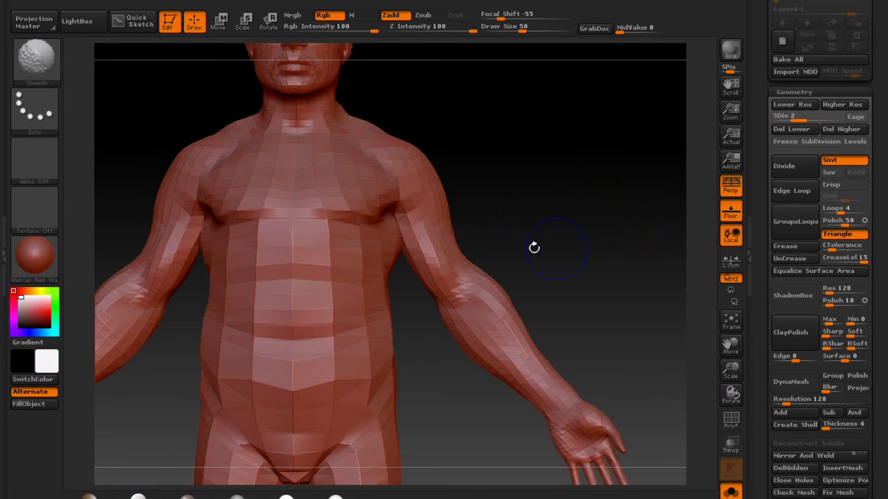
pyautogui.hotkey('shift', 'd')
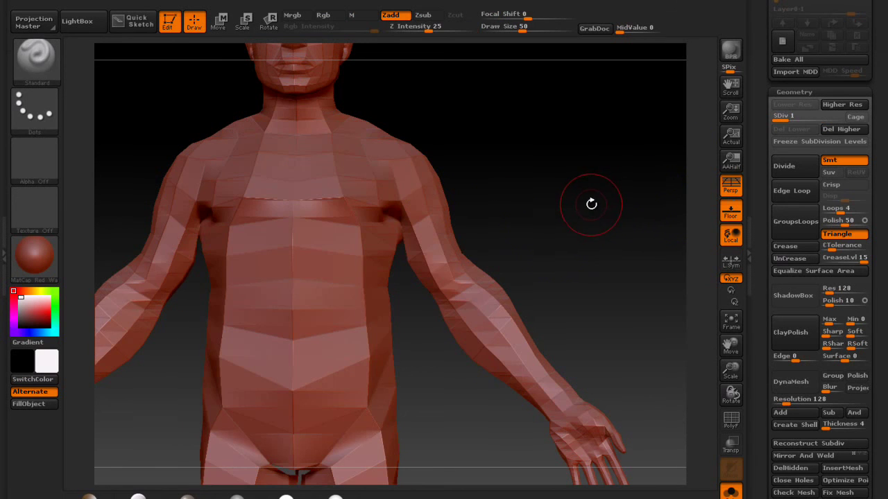
pyautogui.press('d')
pyautogui.press('d')
pyautogui.press('d')
# Add a new layer to the body subtool at subdivision level 4.
pyautogui.keyDown('alt'); pyautogui.moveTo(536, 160); pyautogui.dragTo(590, 278); pyautogui.keyUp('alt')
pyautogui.moveTo(880, 217); pyautogui.dragTo(881, 273)
pyautogui.scroll(-5, 881, 272)
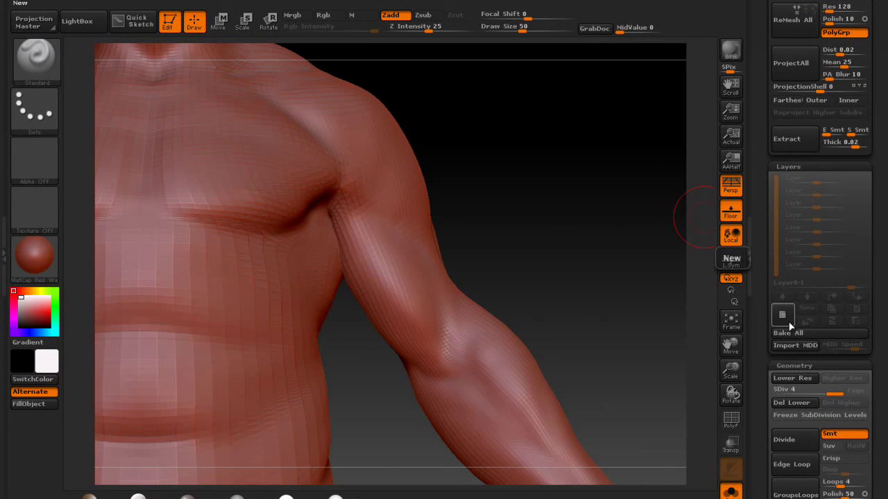
pyautogui.click(789, 320)
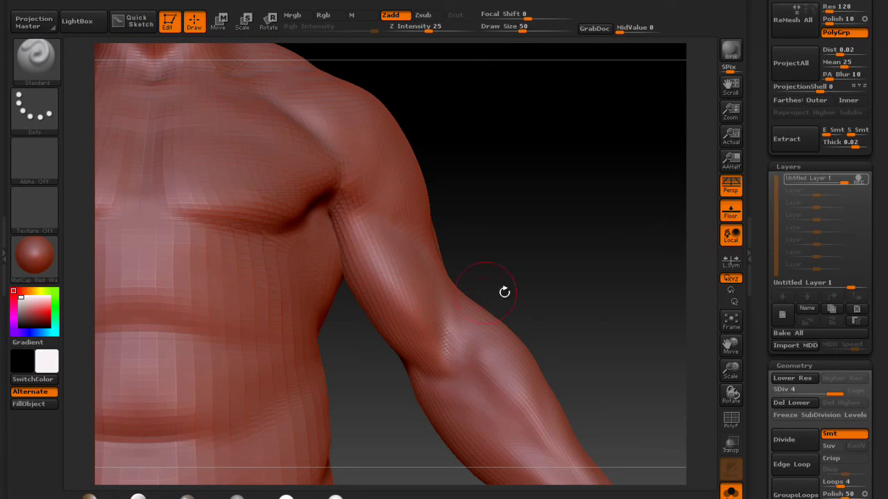
# Sculpt raised Standard brush strokes across the upper abdomen at Z Intensity 25 and stop recording on the new layer.
pyautogui.moveTo(548, 262); pyautogui.dragTo(534, 199)
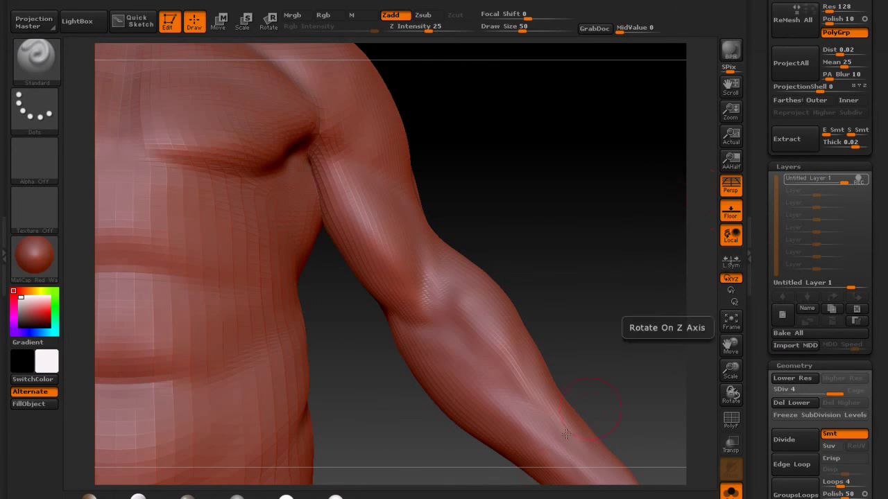
pyautogui.moveTo(659, 356); pyautogui.dragTo(627, 327)
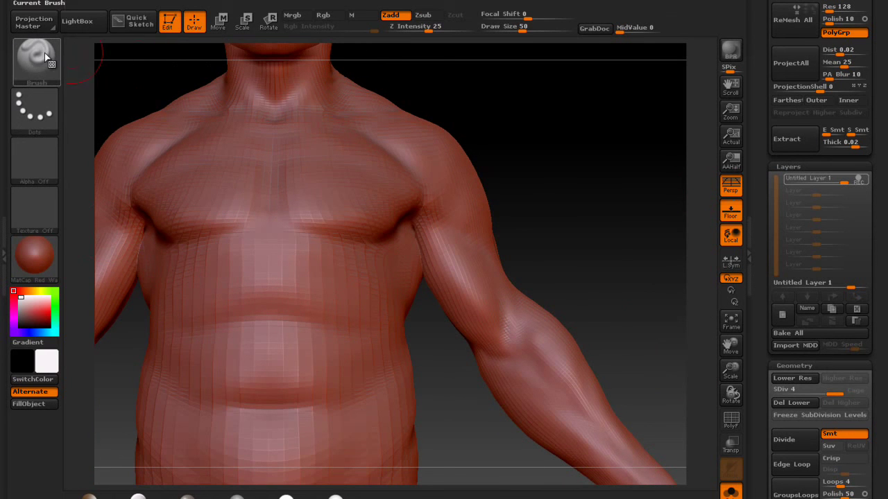
pyautogui.moveTo(386, 312)
pyautogui.mouseDown()
pyautogui.moveTo(326, 279)
pyautogui.moveTo(236, 265)
pyautogui.moveTo(350, 281)
pyautogui.mouseUp()
pyautogui.moveTo(393, 312); pyautogui.dragTo(256, 262)
pyautogui.moveTo(595, 168); pyautogui.dragTo(626, 204)
pyautogui.moveTo(475, 233); pyautogui.dragTo(528, 194)
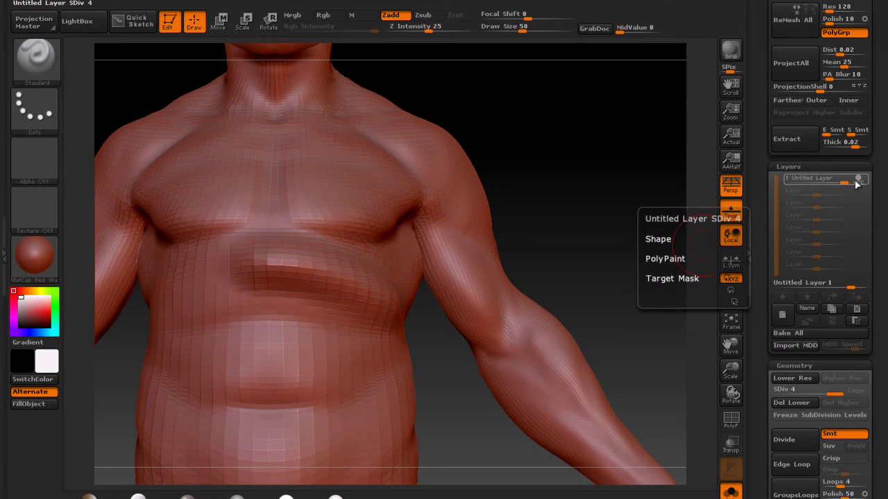
pyautogui.moveTo(842, 182)
pyautogui.mouseDown()
pyautogui.moveTo(781, 183)
pyautogui.moveTo(858, 180)
pyautogui.mouseUp()
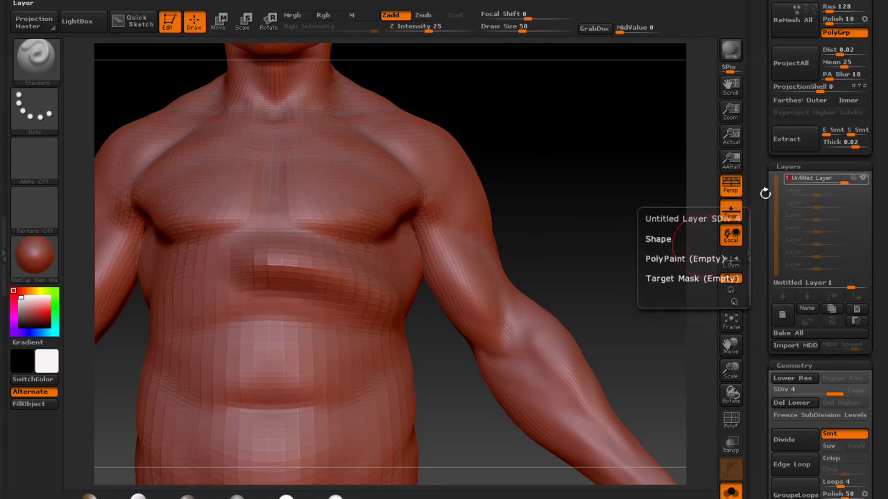